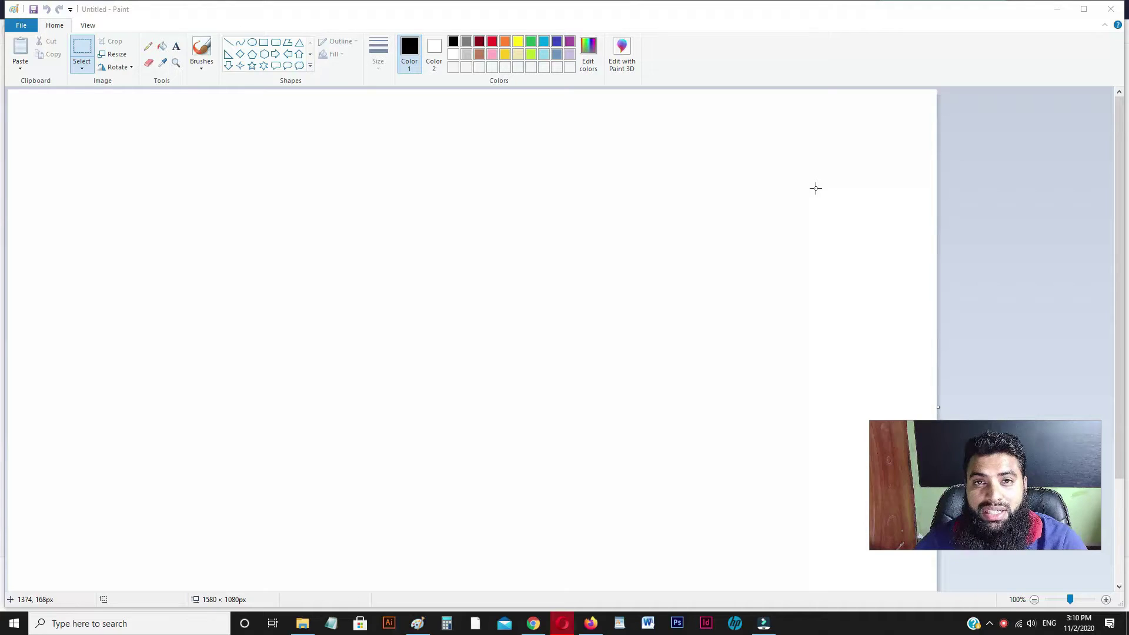
- Launch Illustrator from the taskbar and dismiss the colour-settings alert
click(389, 624)
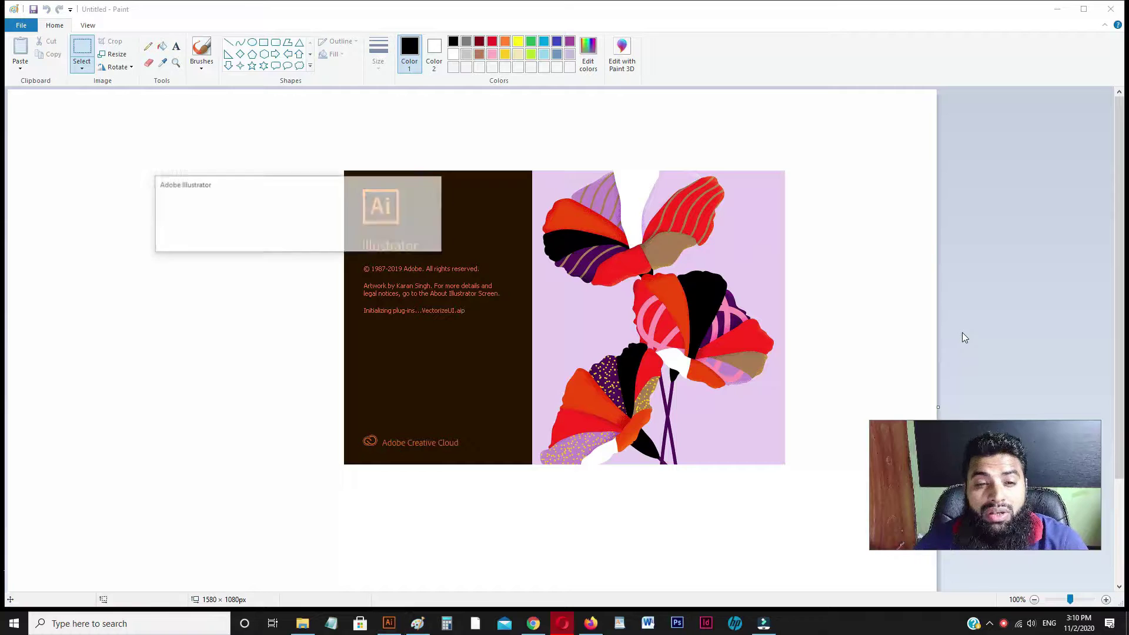
key(Return)
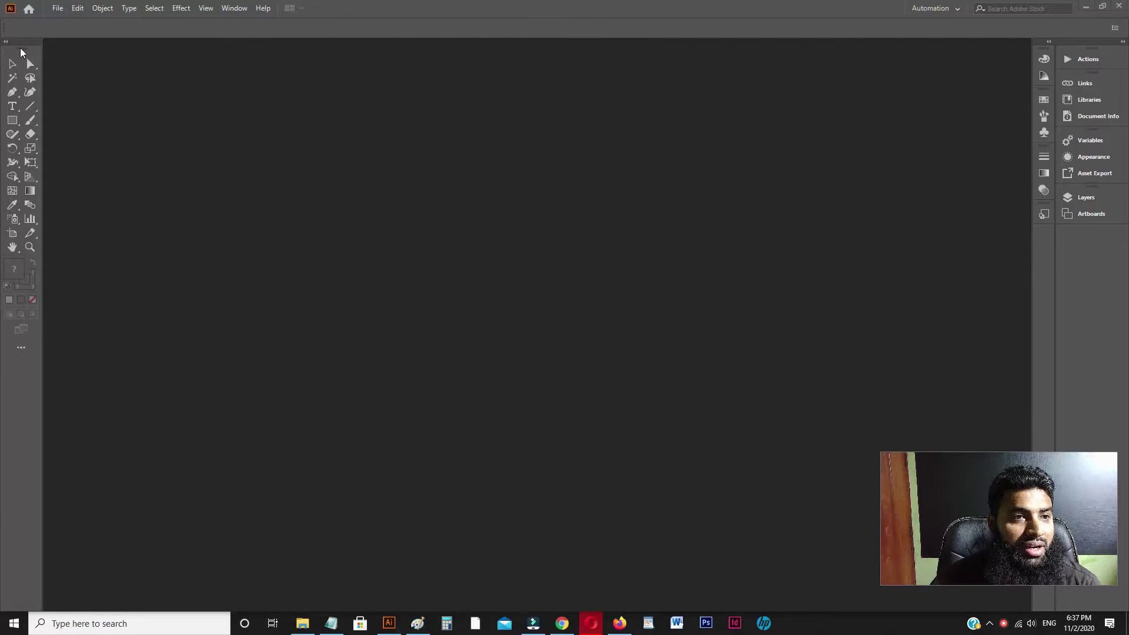
mouse_move(26, 52)
mouse_down()
mouse_move(227, 97)
mouse_move(255, 127)
mouse_up()
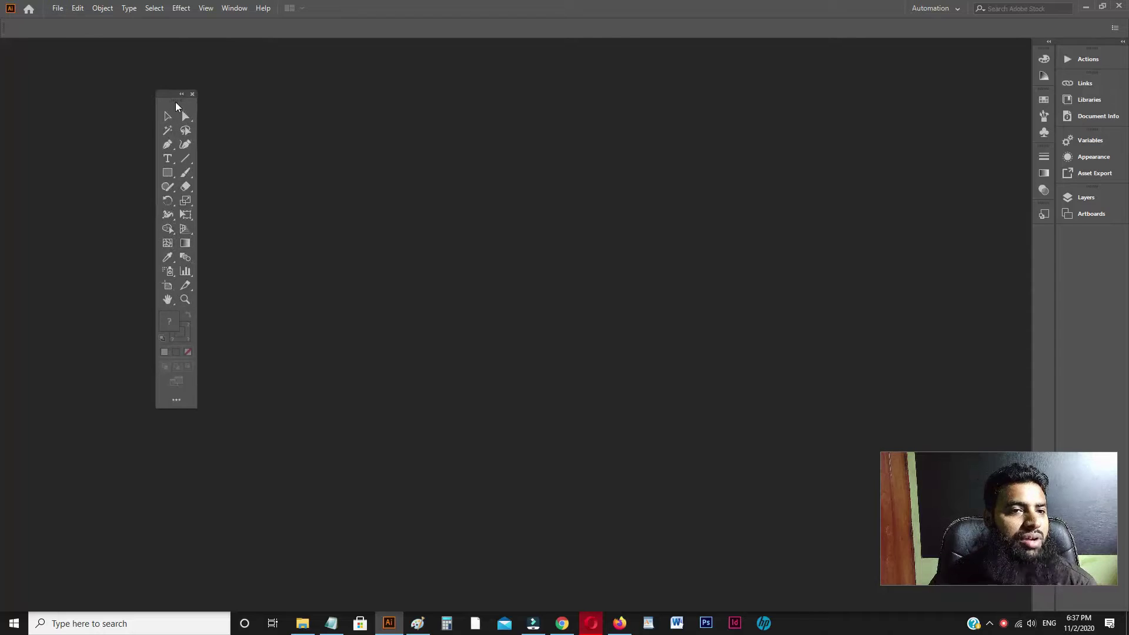
drag(255, 124, 14, 45)
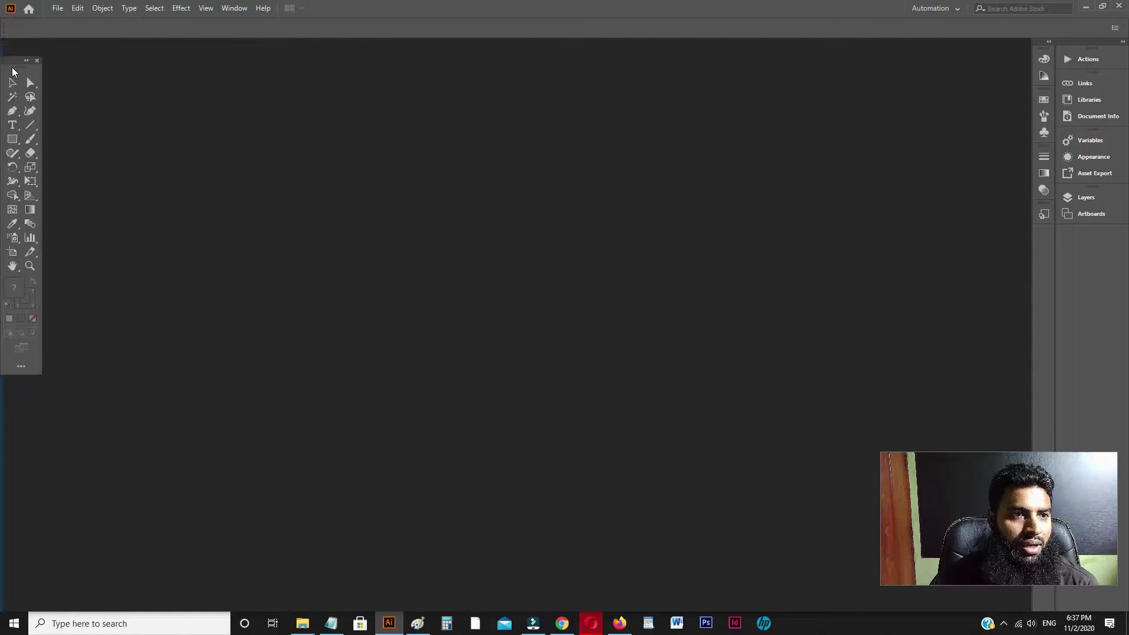
drag(21, 53, 16, 65)
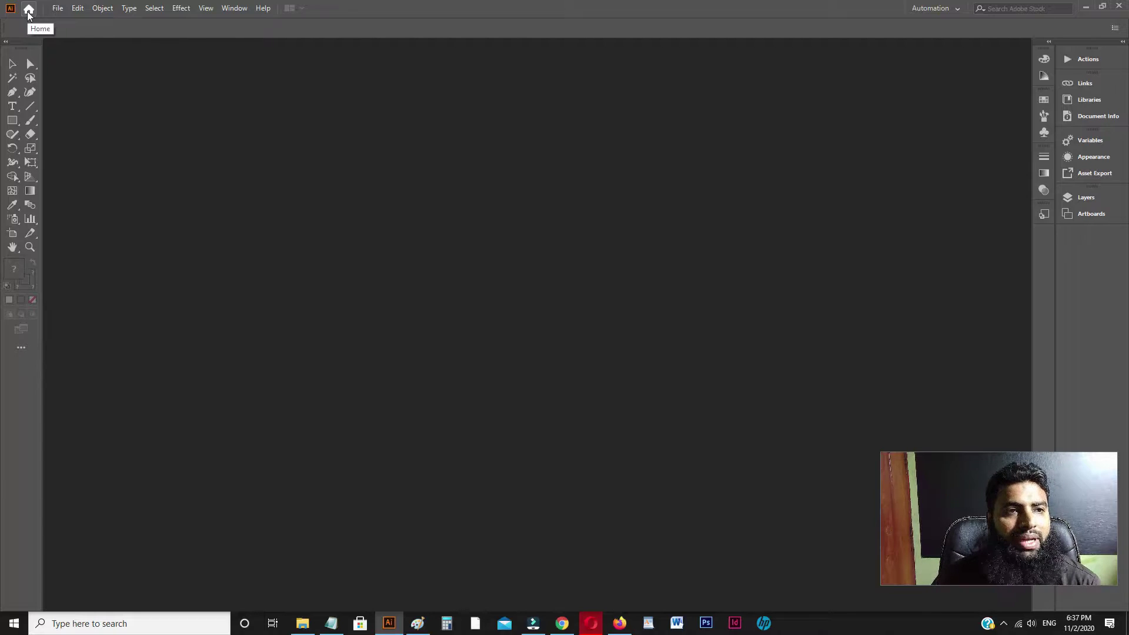
click(28, 11)
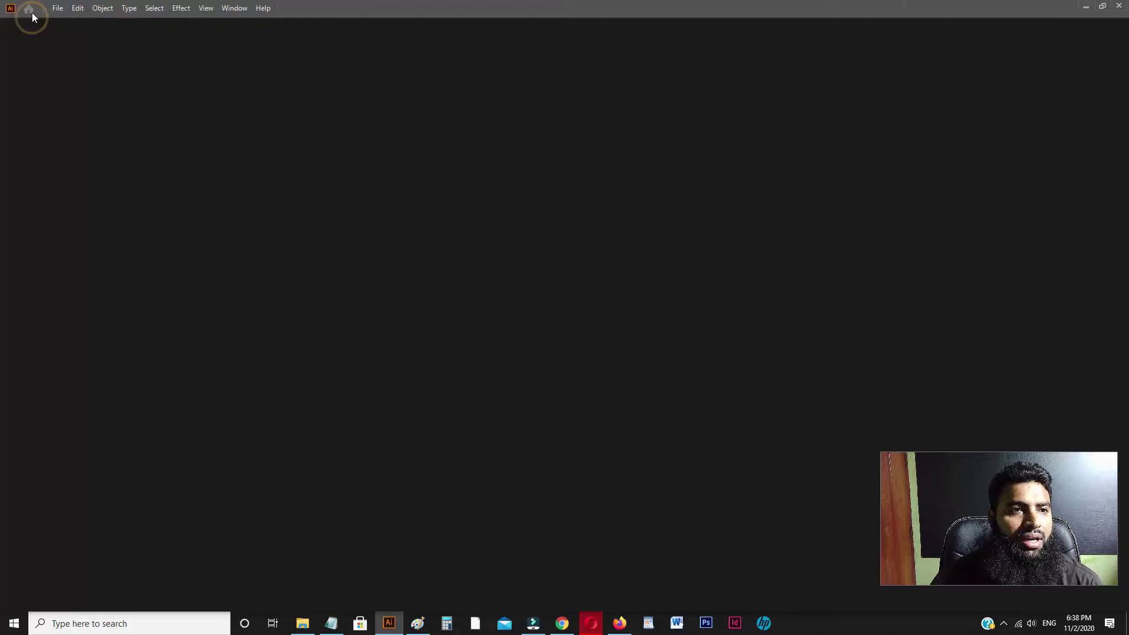
click(231, 8)
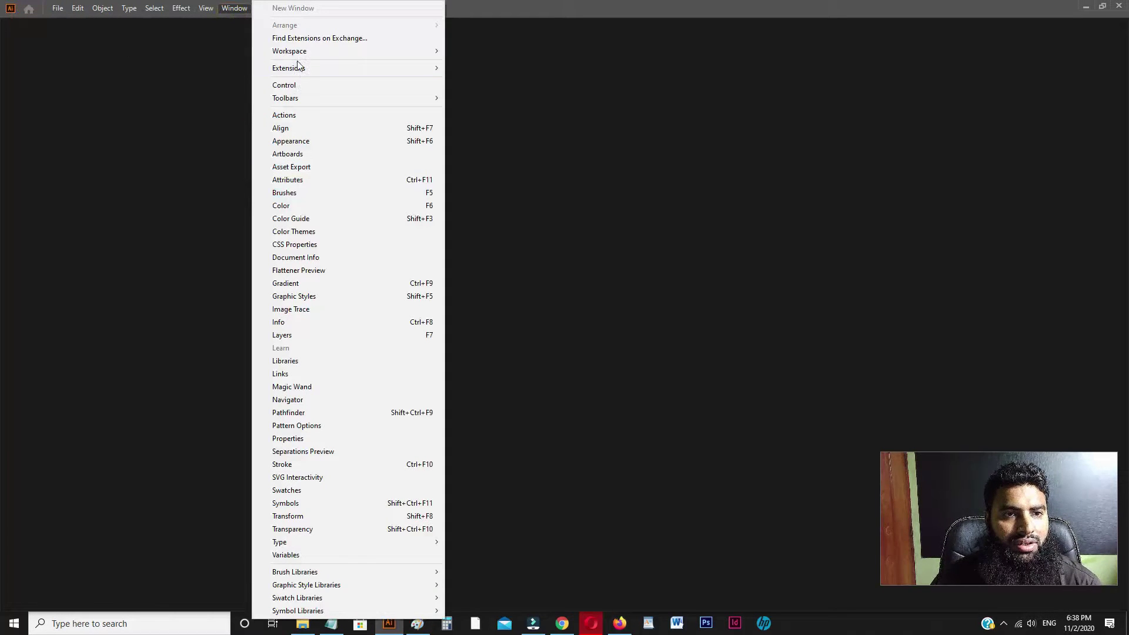
click(135, 125)
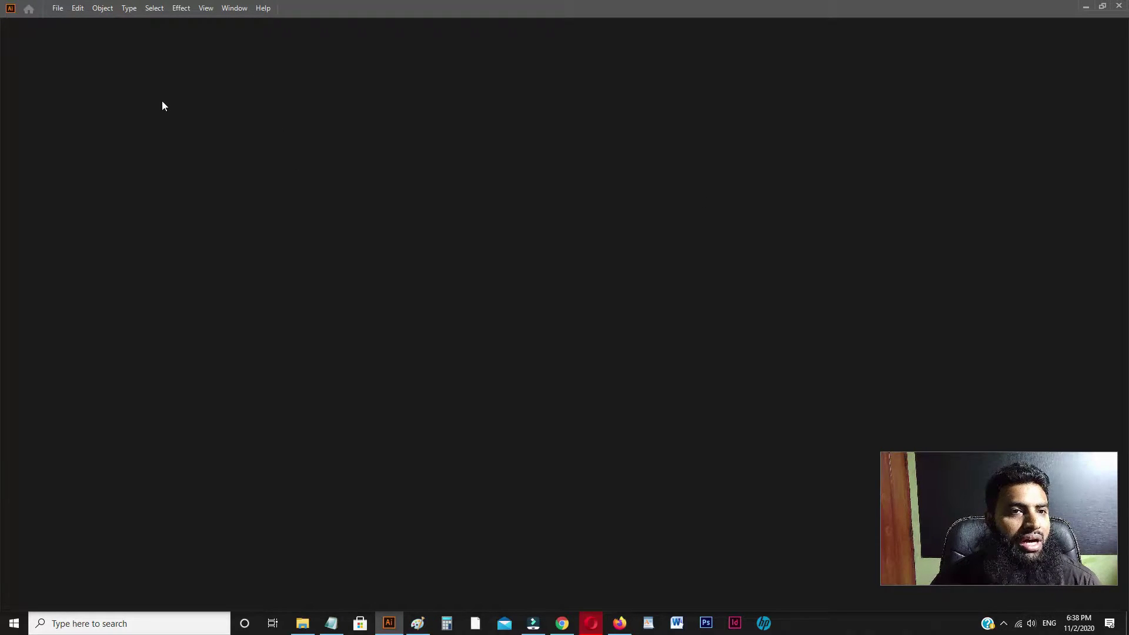
click(240, 10)
mouse_move(284, 97)
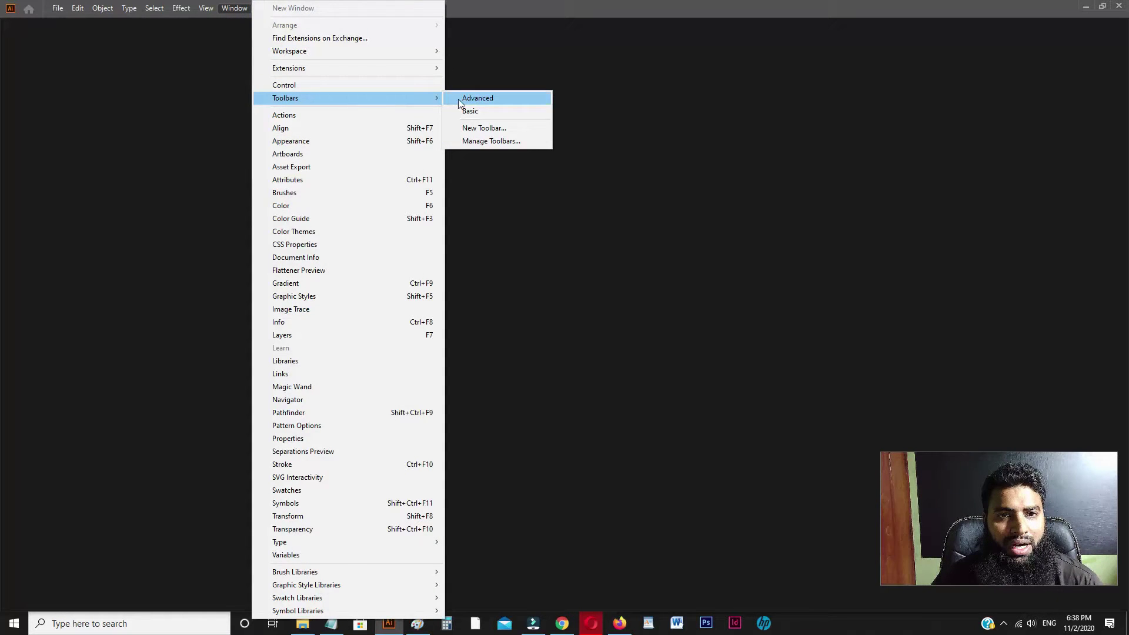
click(473, 98)
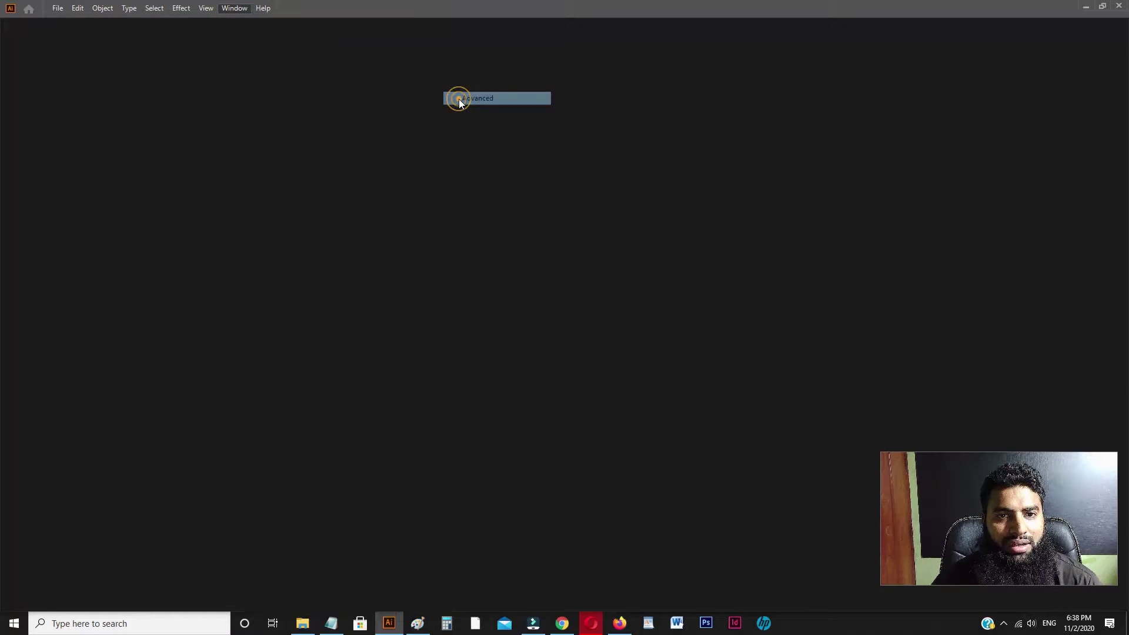
click(230, 8)
mouse_move(290, 51)
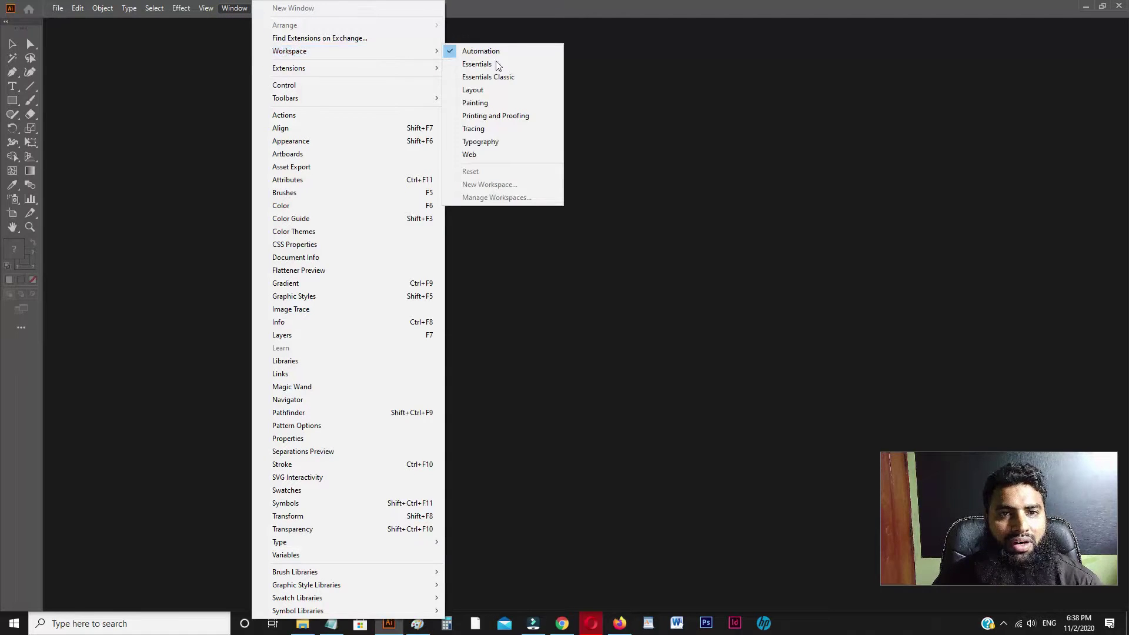
click(490, 52)
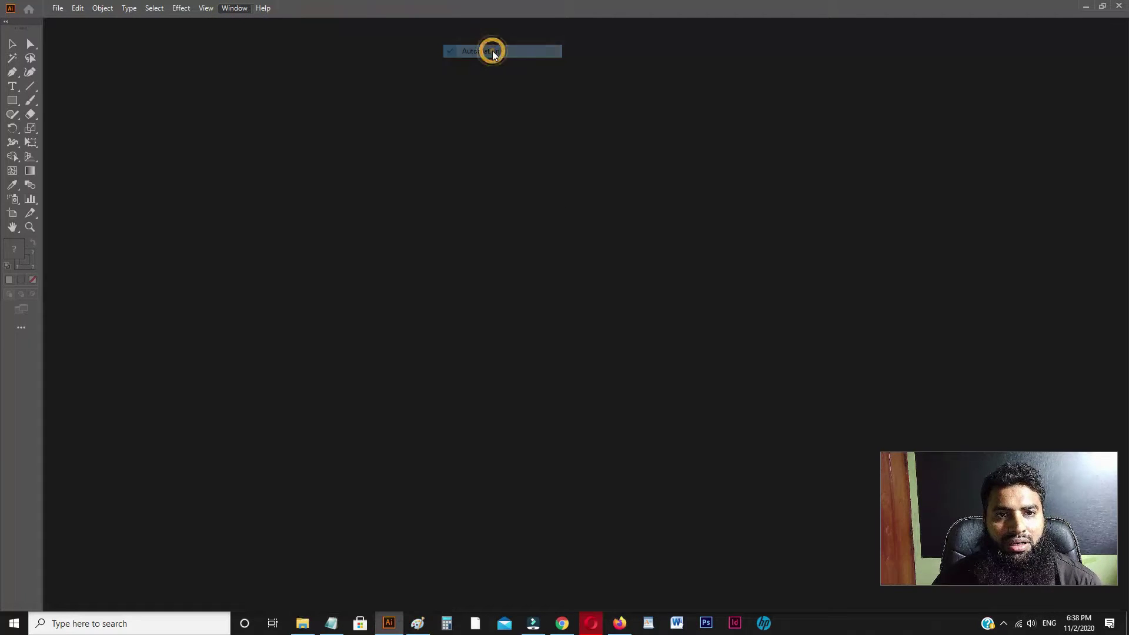
click(234, 8)
click(622, 106)
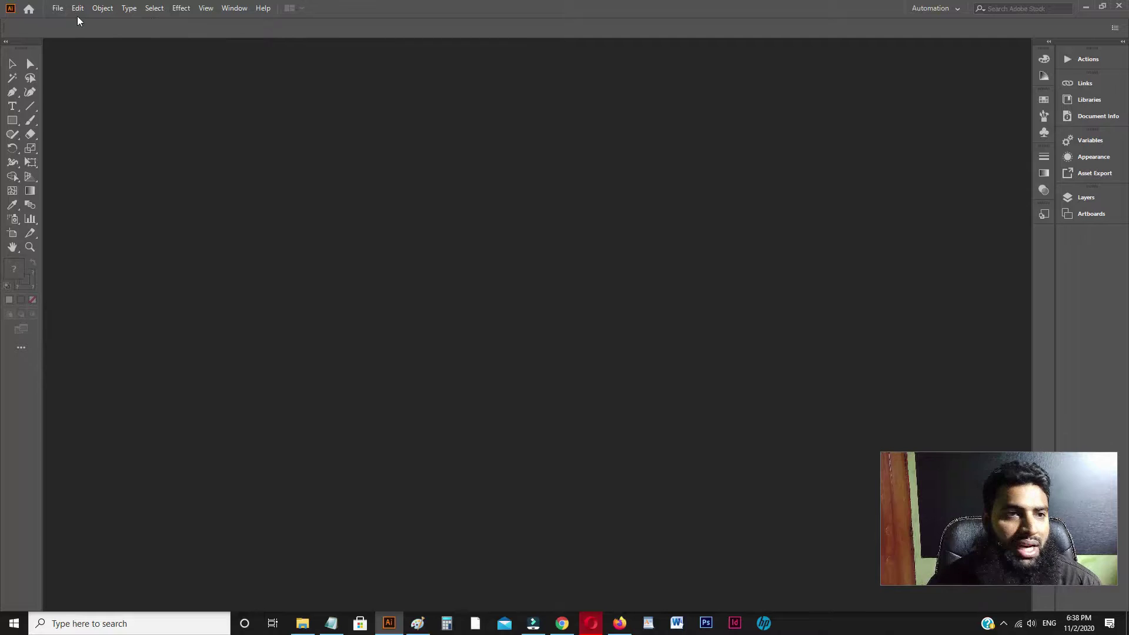
- Browse the File menu's New command, then the Type menu's font and outline commands
click(58, 10)
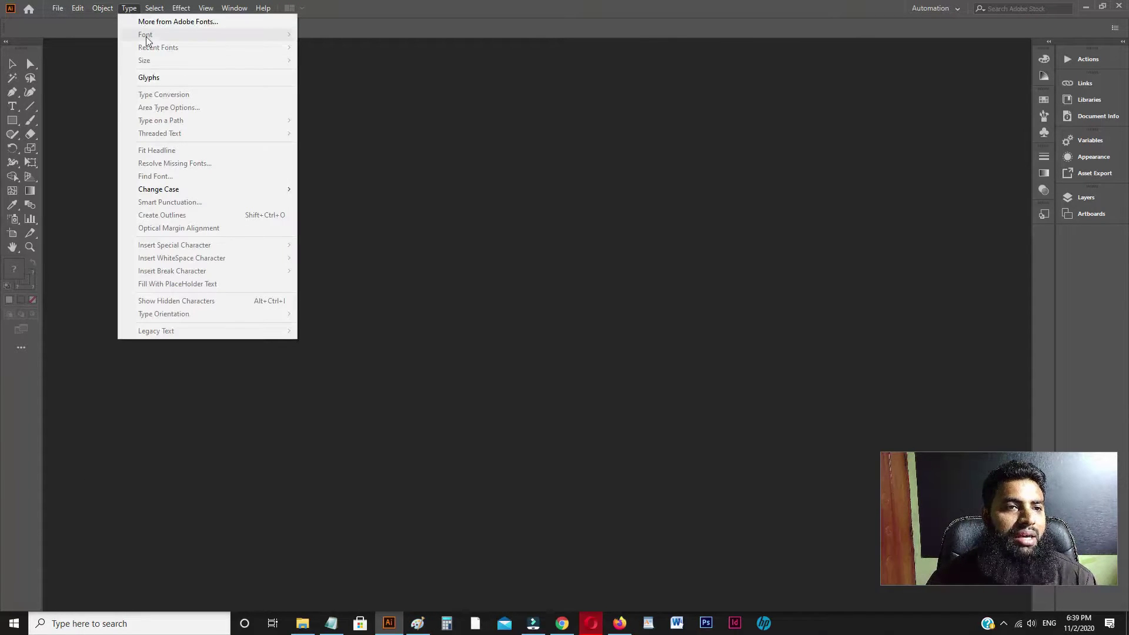
- Close the Type menu and show the Window > Workspace list with Automation active
click(155, 17)
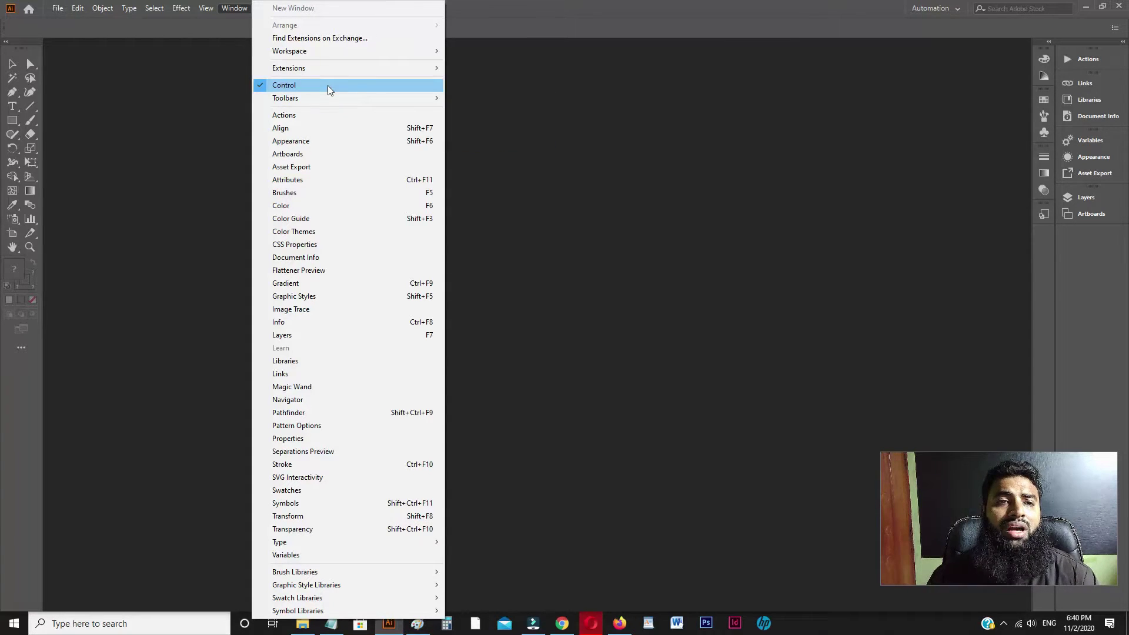
mouse_move(290, 51)
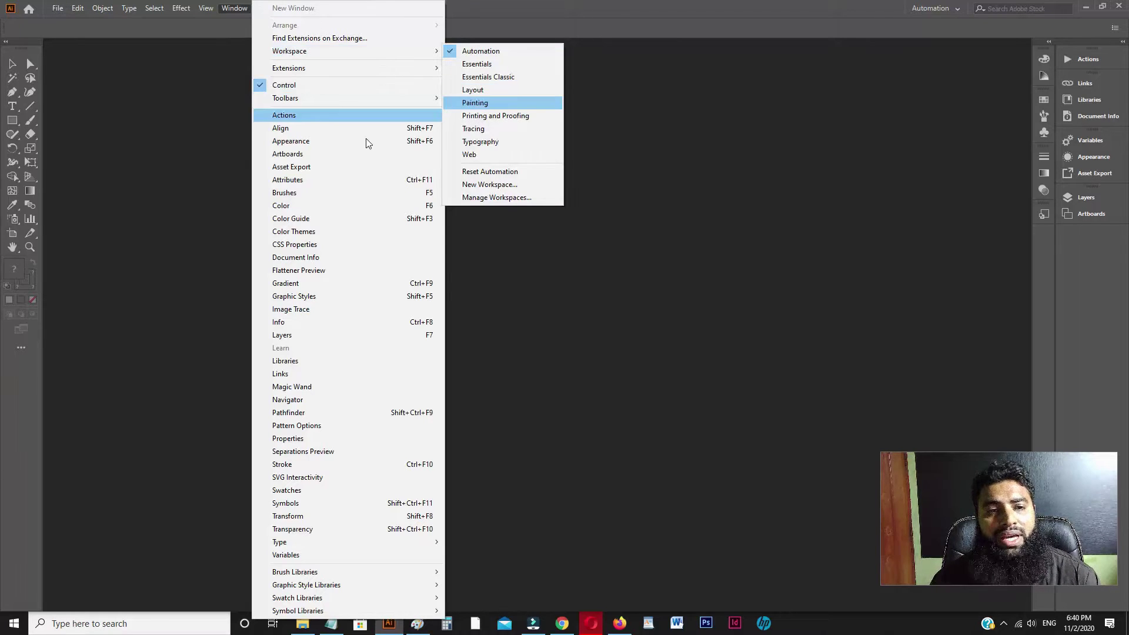
click(299, 337)
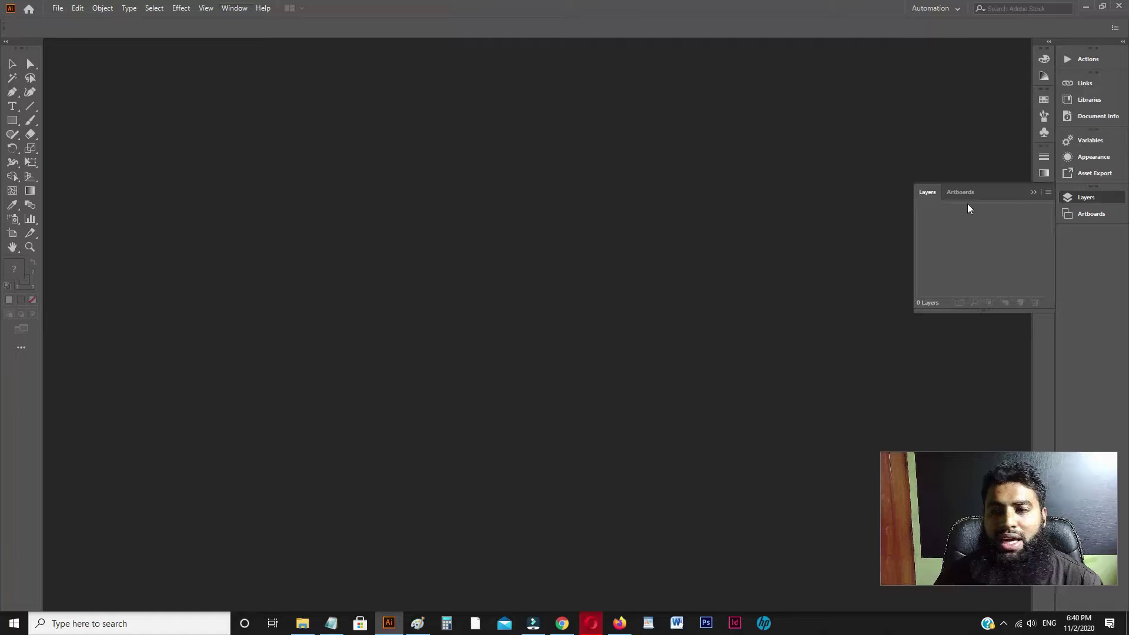
click(1031, 194)
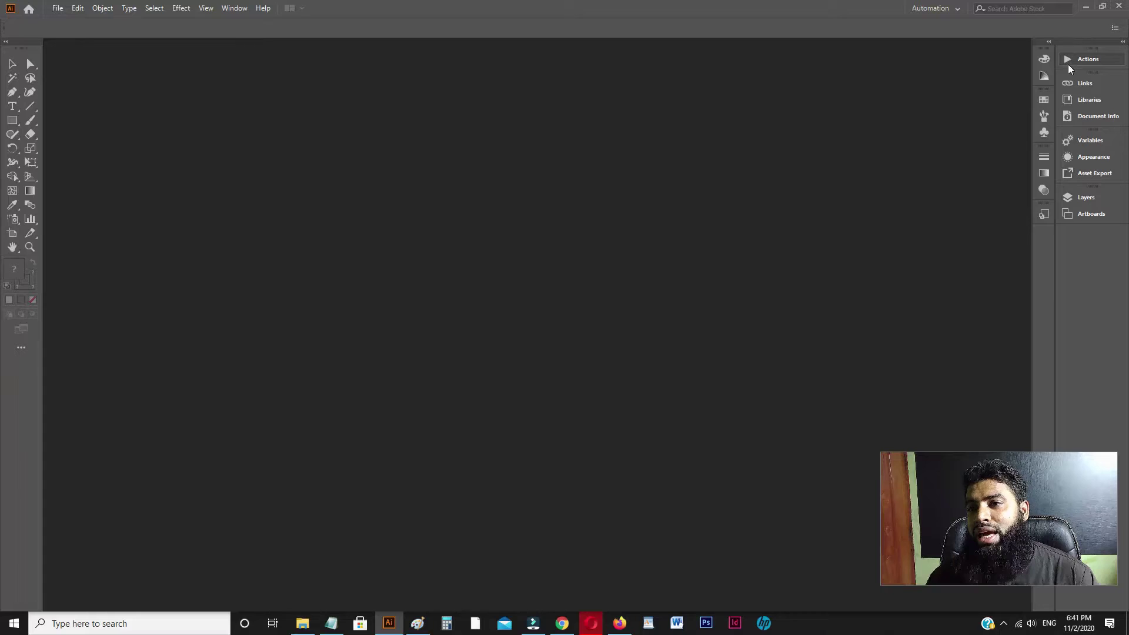
click(1045, 59)
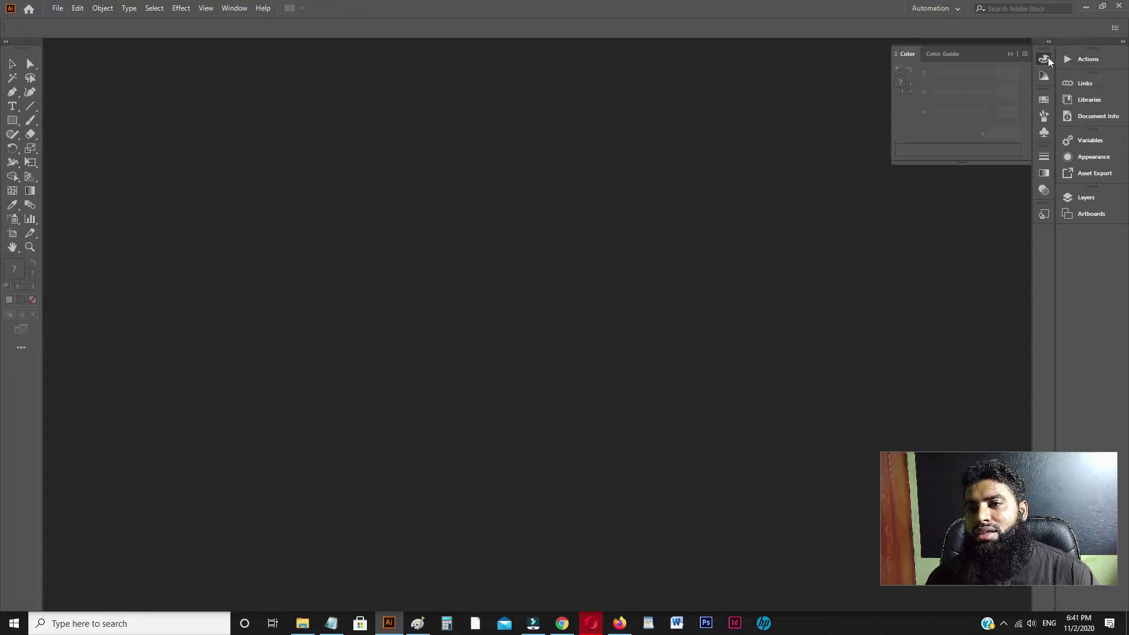
click(1045, 78)
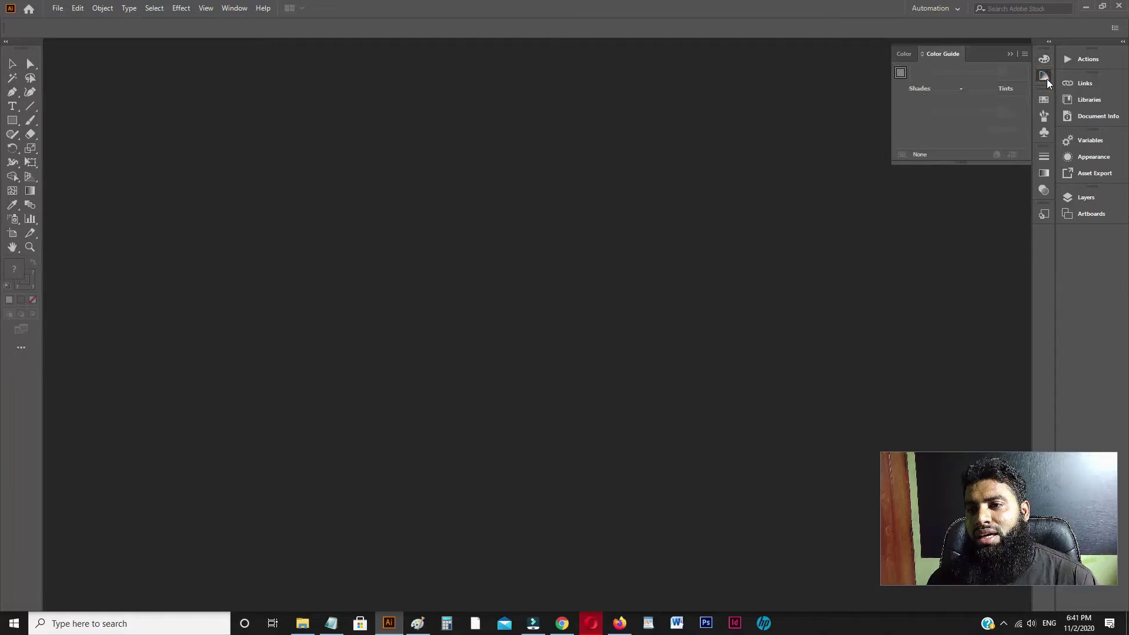
click(1046, 116)
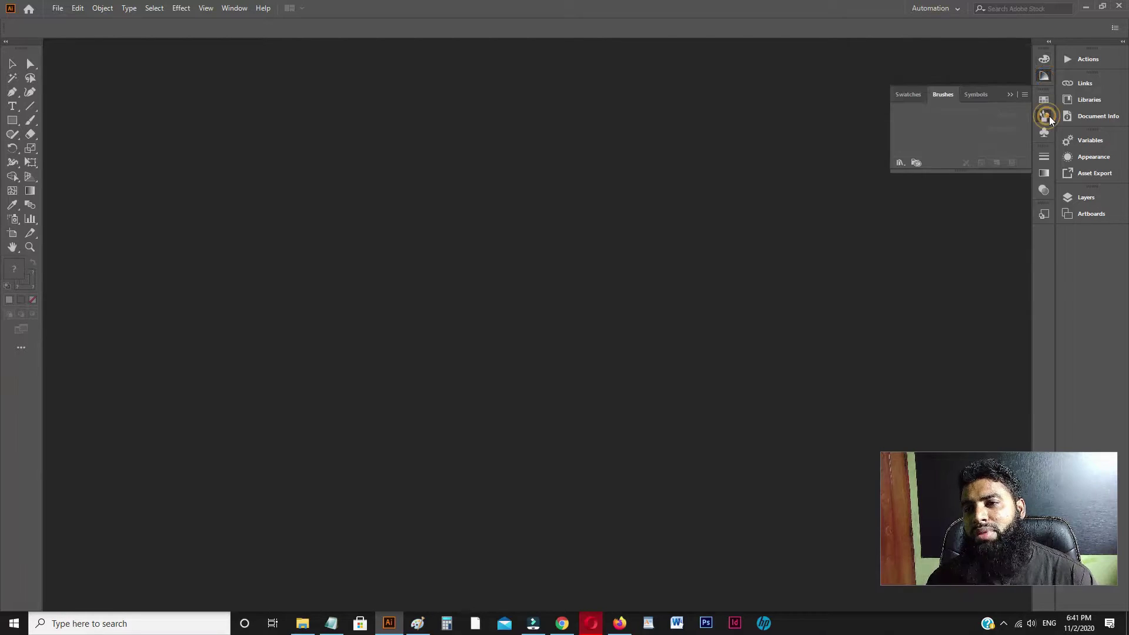
click(1045, 174)
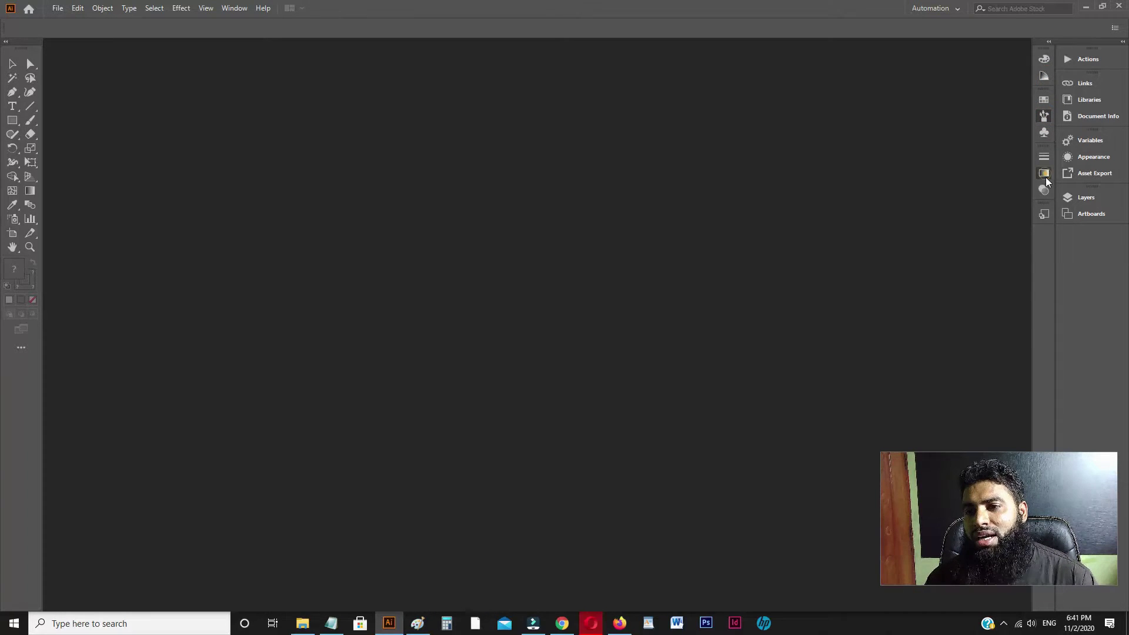
click(1086, 198)
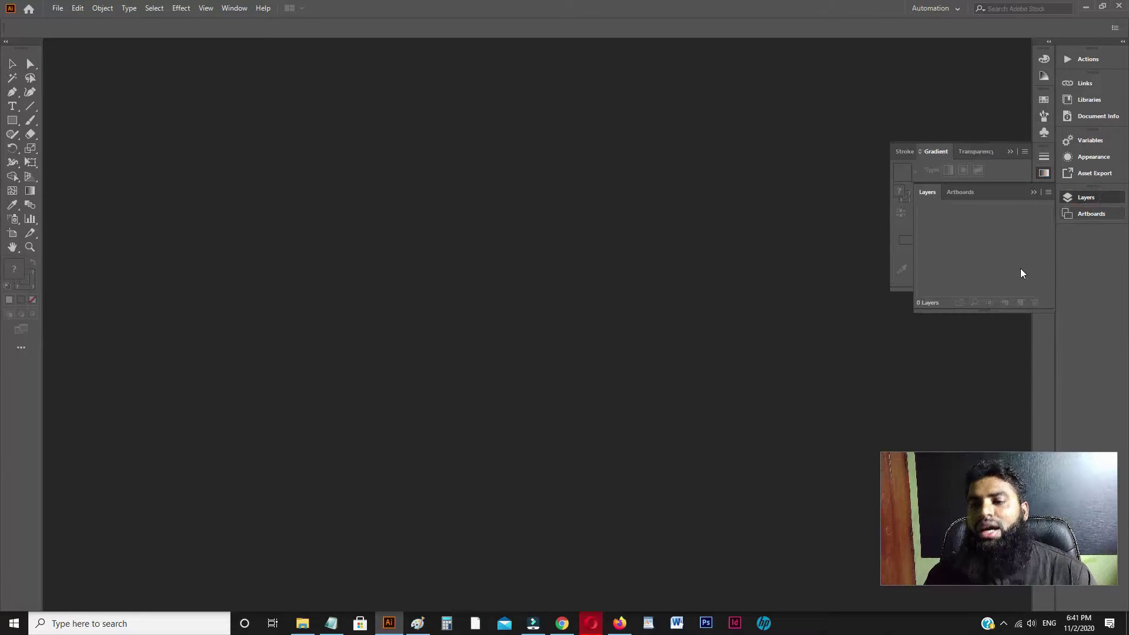
click(1011, 153)
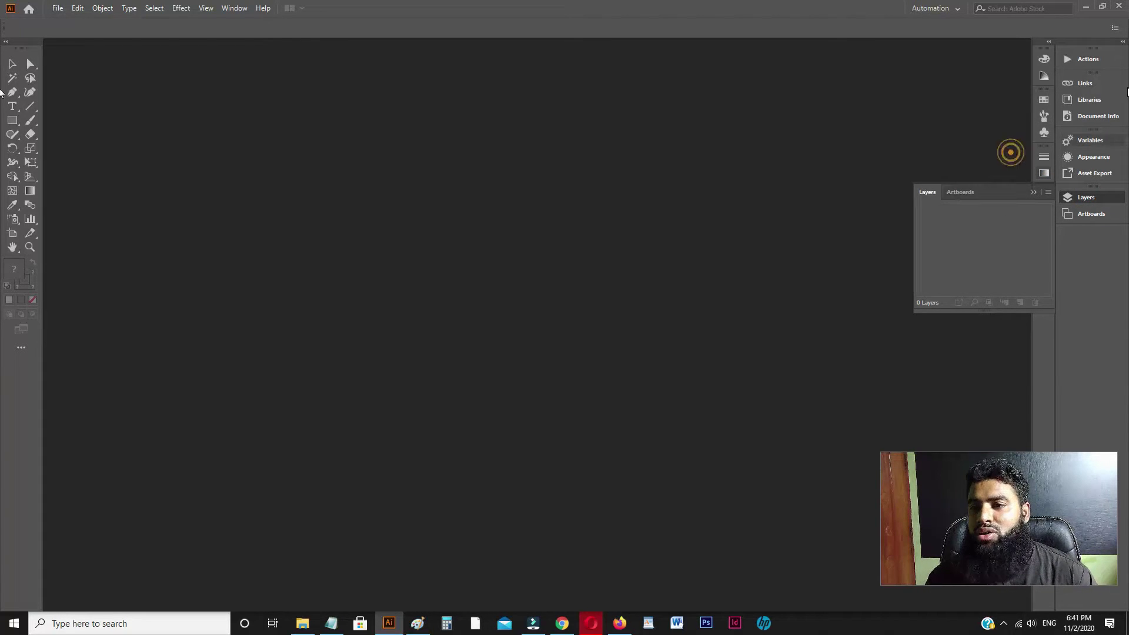
click(1033, 192)
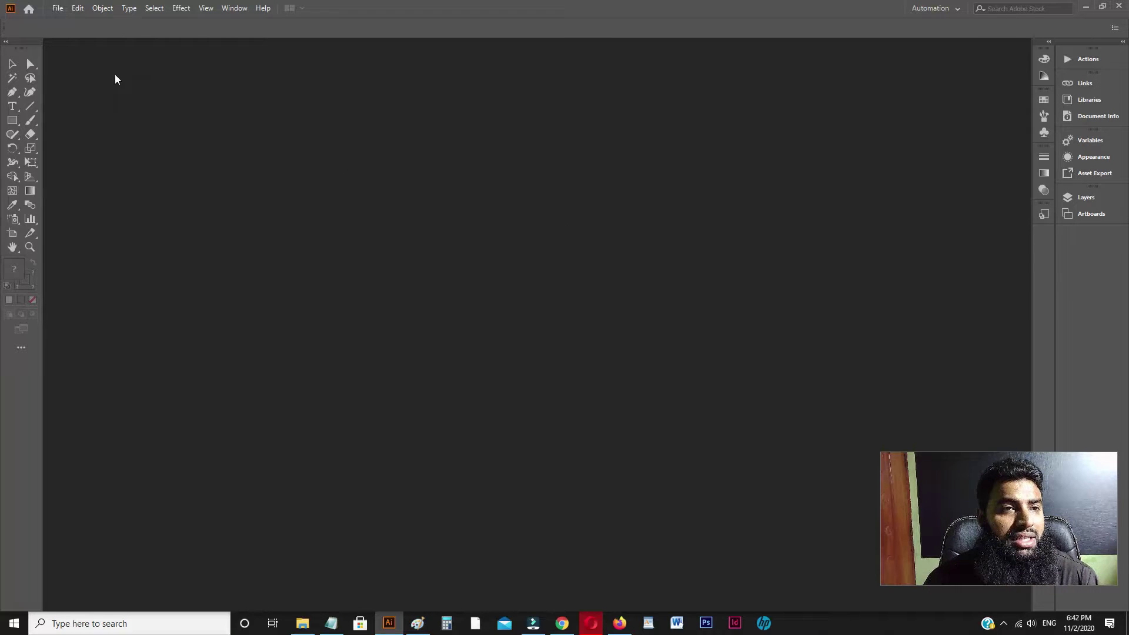
click(60, 11)
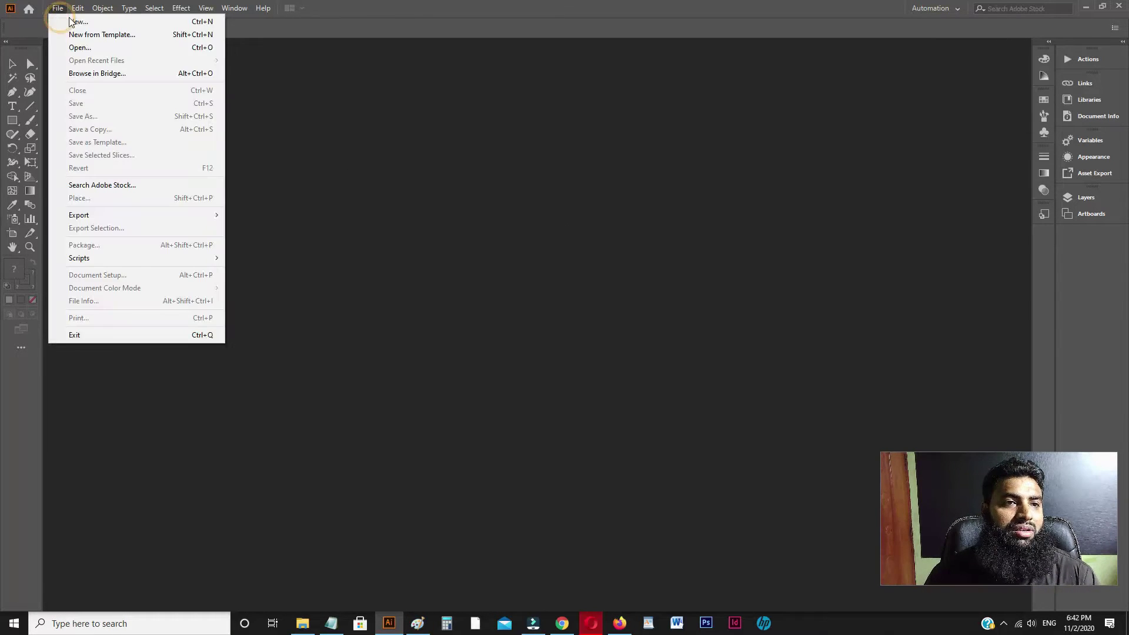
click(71, 21)
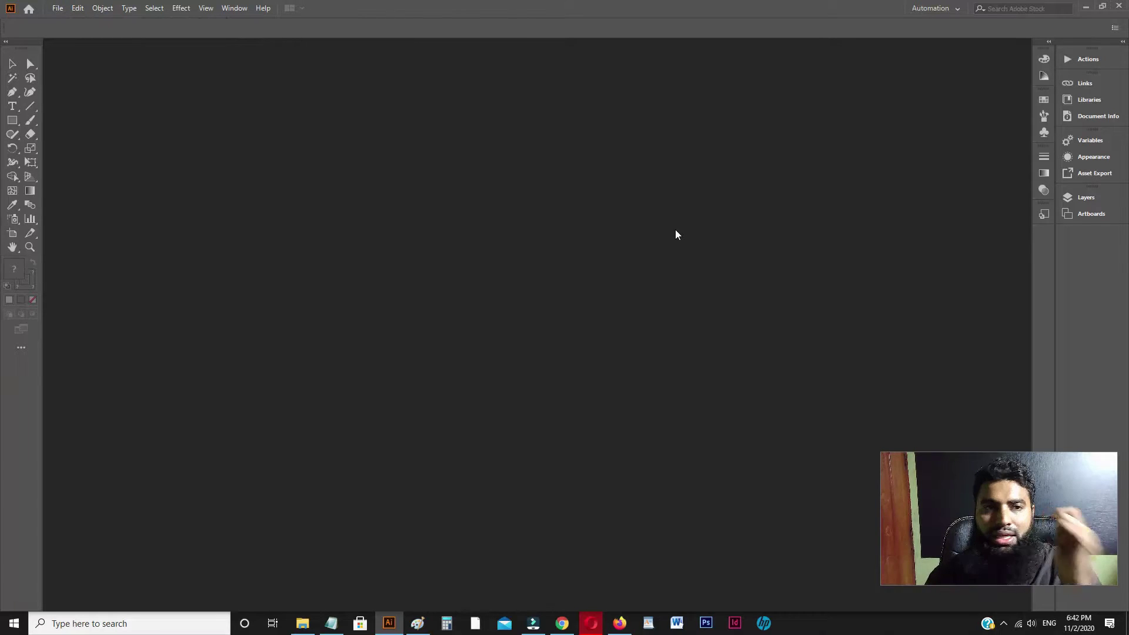
- Open the New Document dialog and view the Saved templates, then the Mobile presets
click(60, 9)
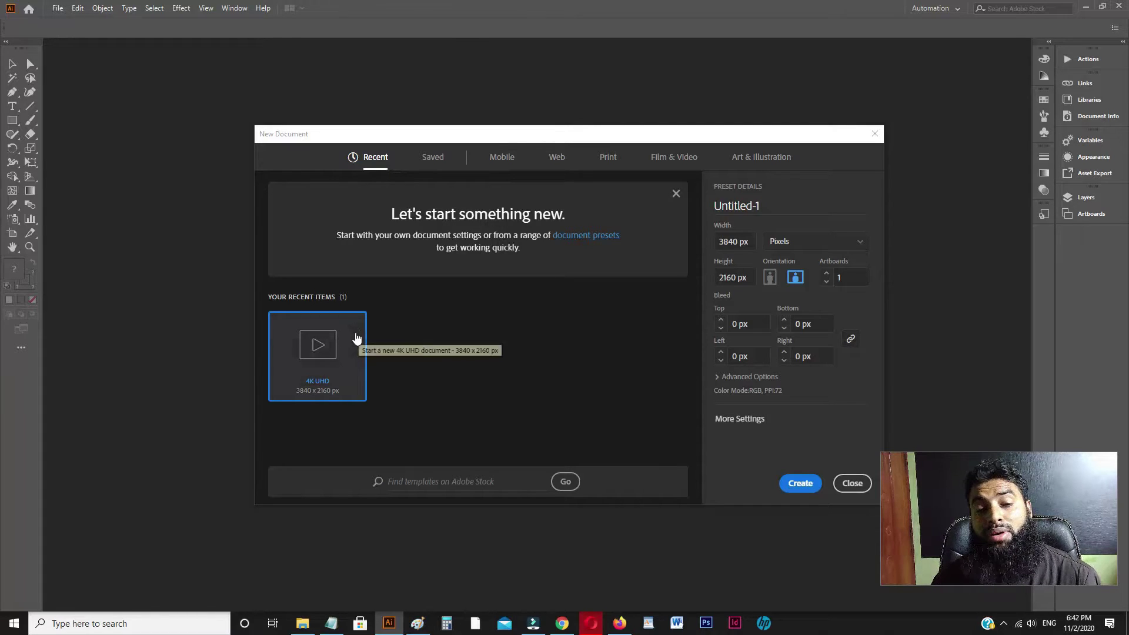
click(432, 160)
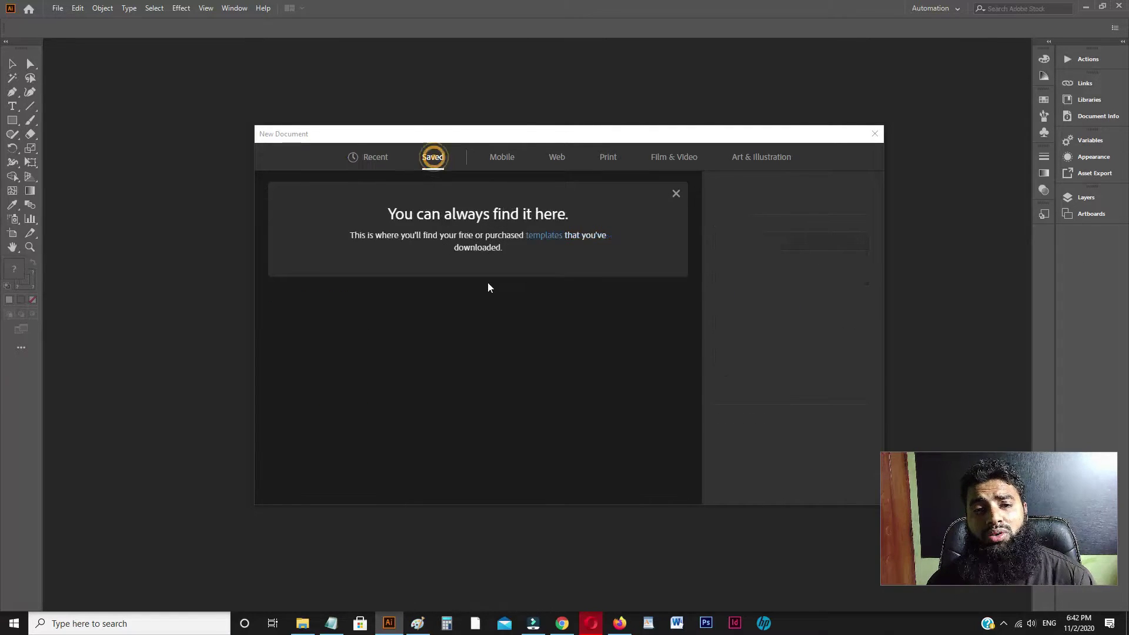
click(501, 158)
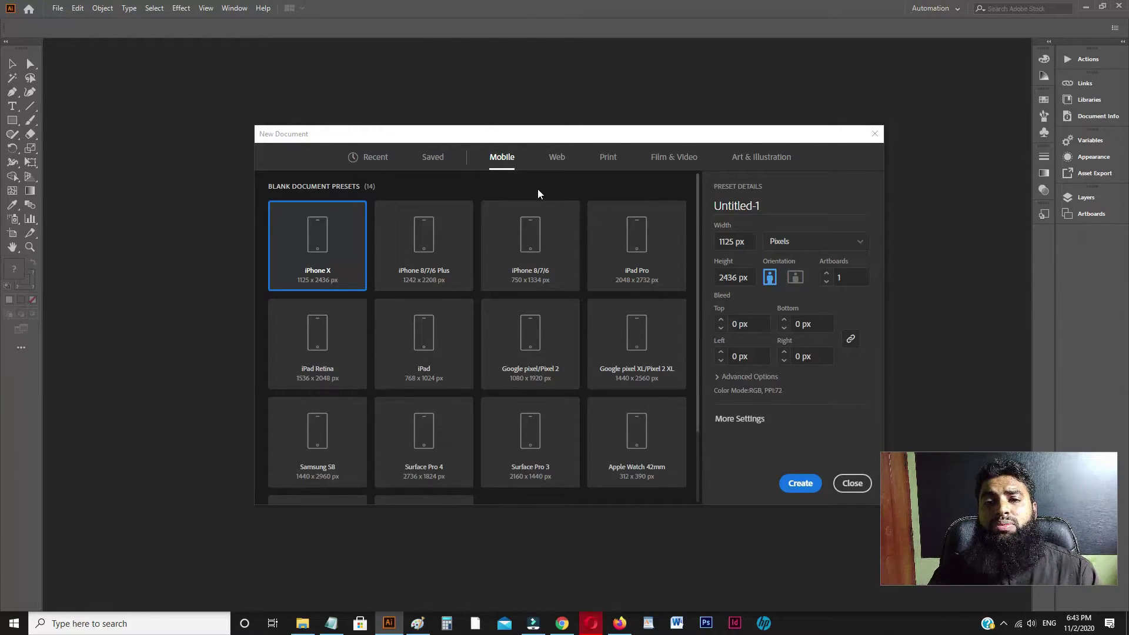
- Browse the Film & Video, Web, Mobile and Print presets, ending on Art & Illustration
click(673, 163)
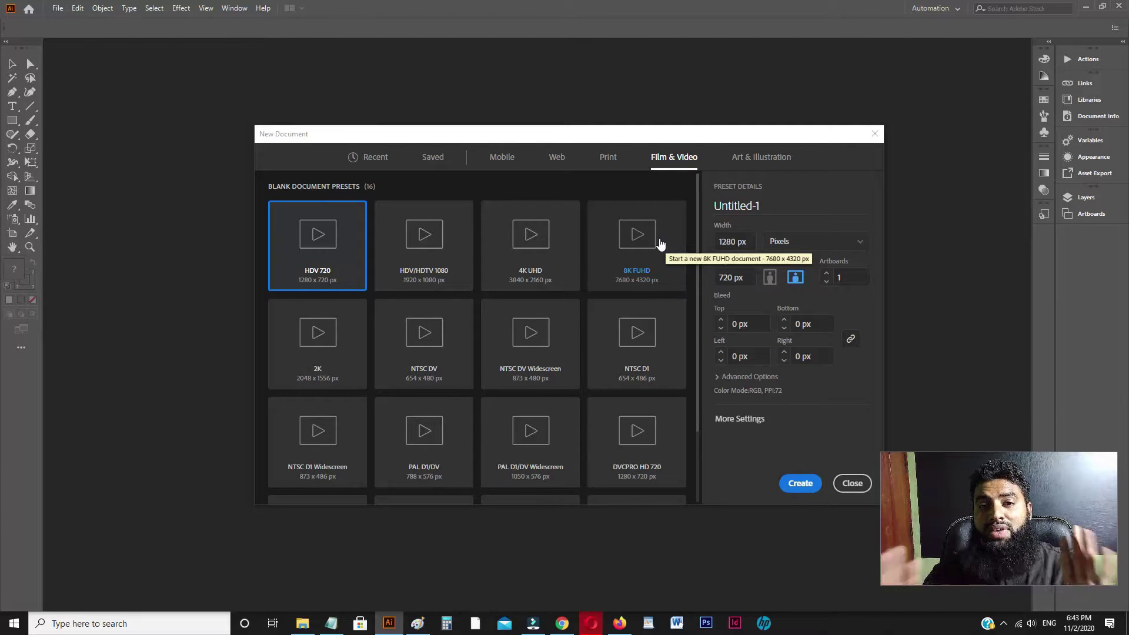
click(558, 161)
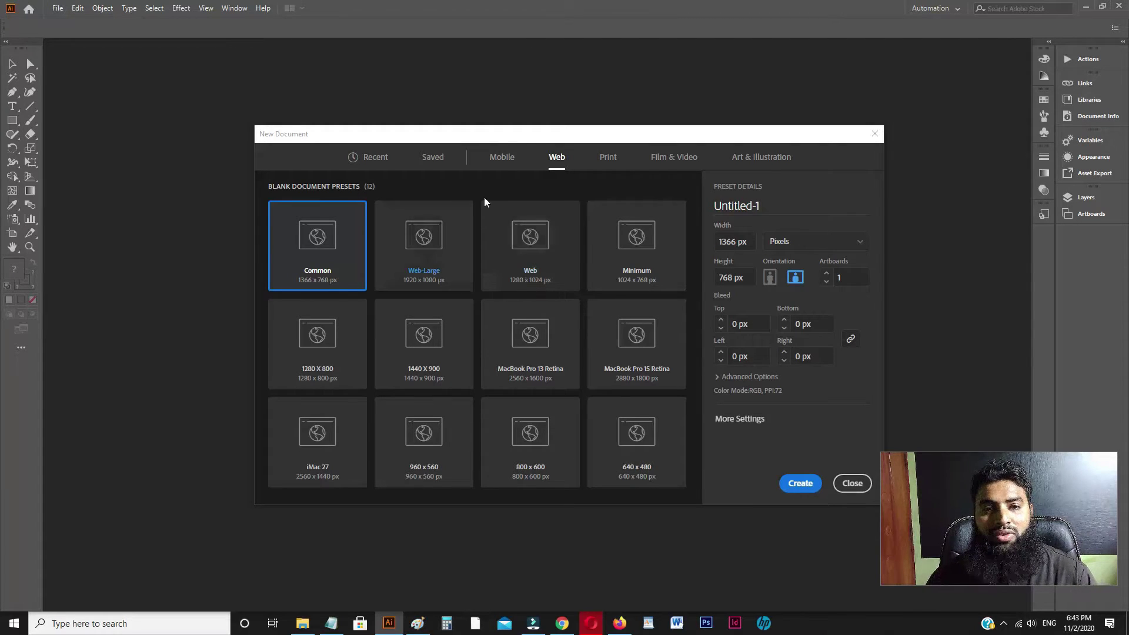
click(502, 157)
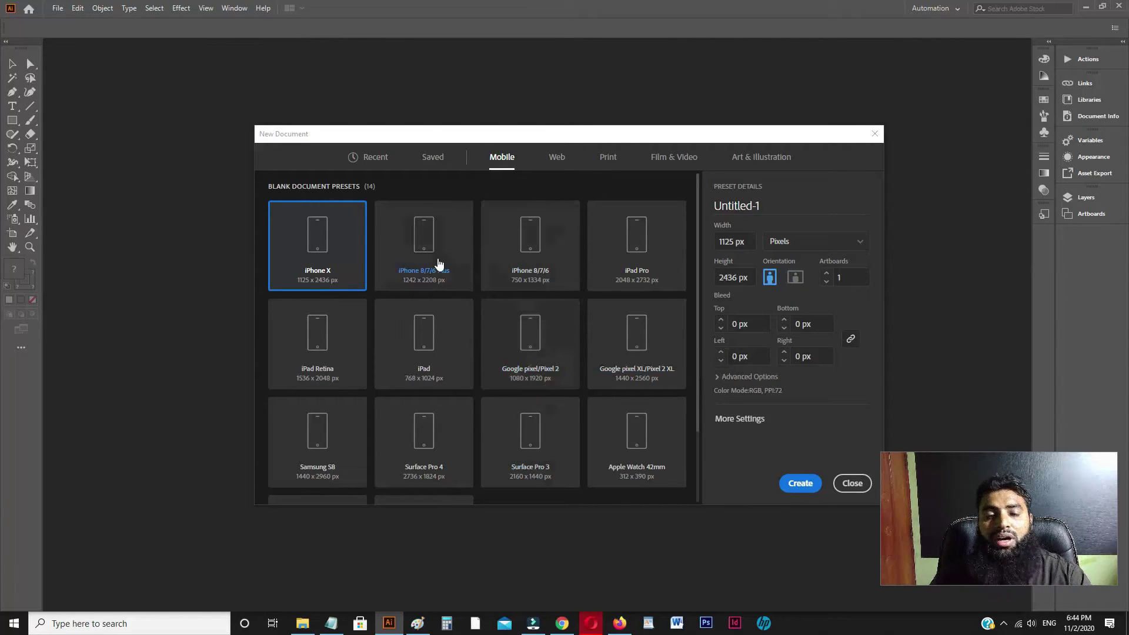
click(557, 158)
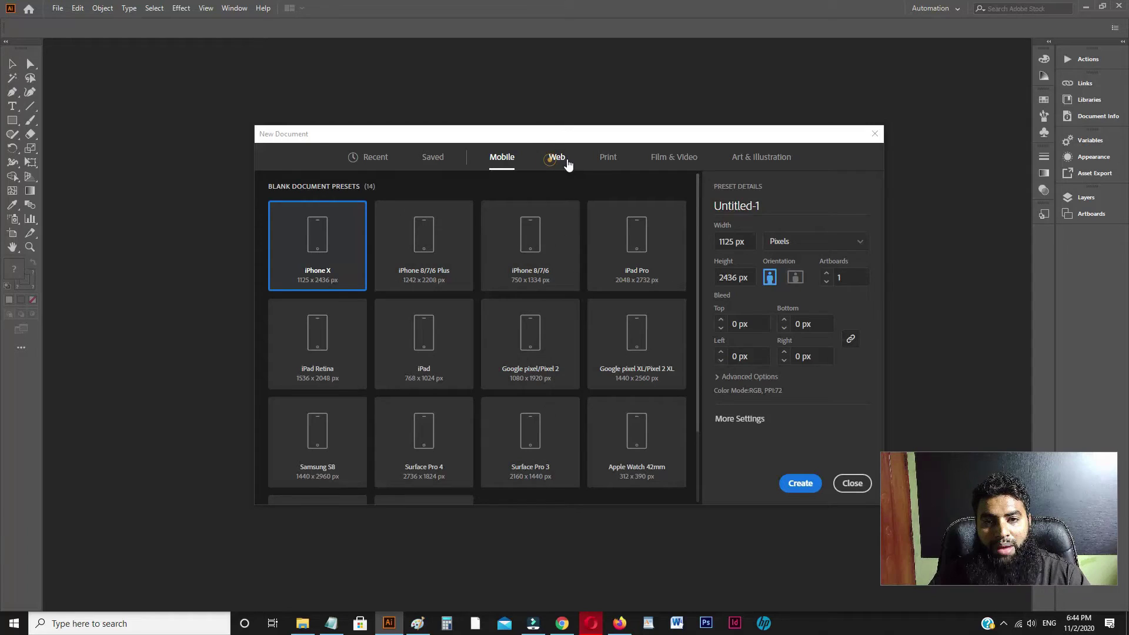
click(608, 157)
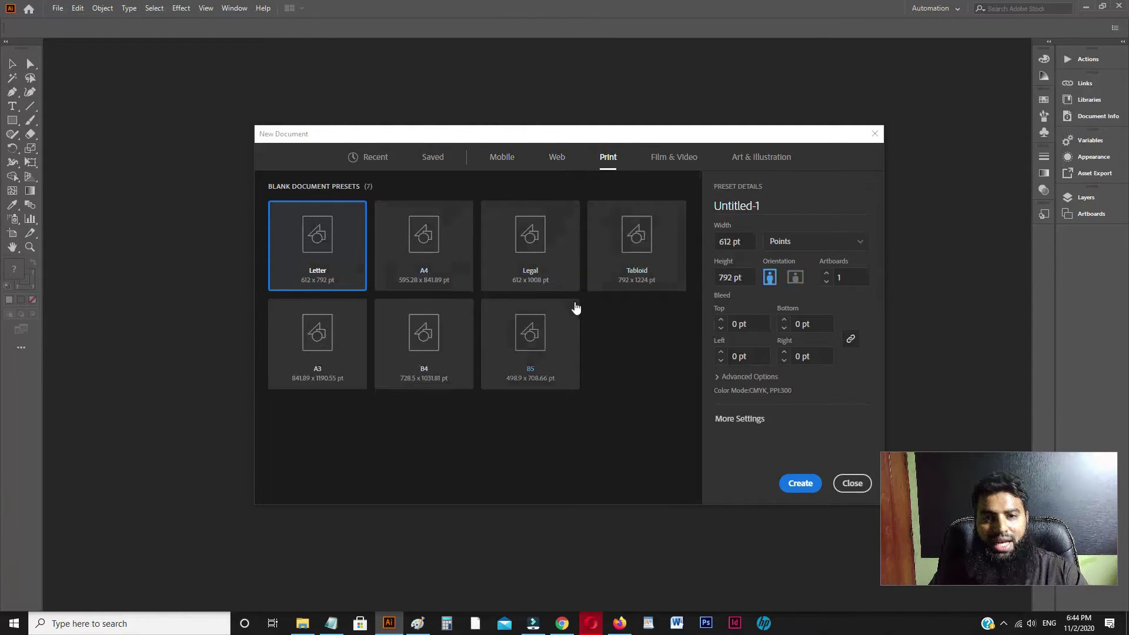
click(668, 164)
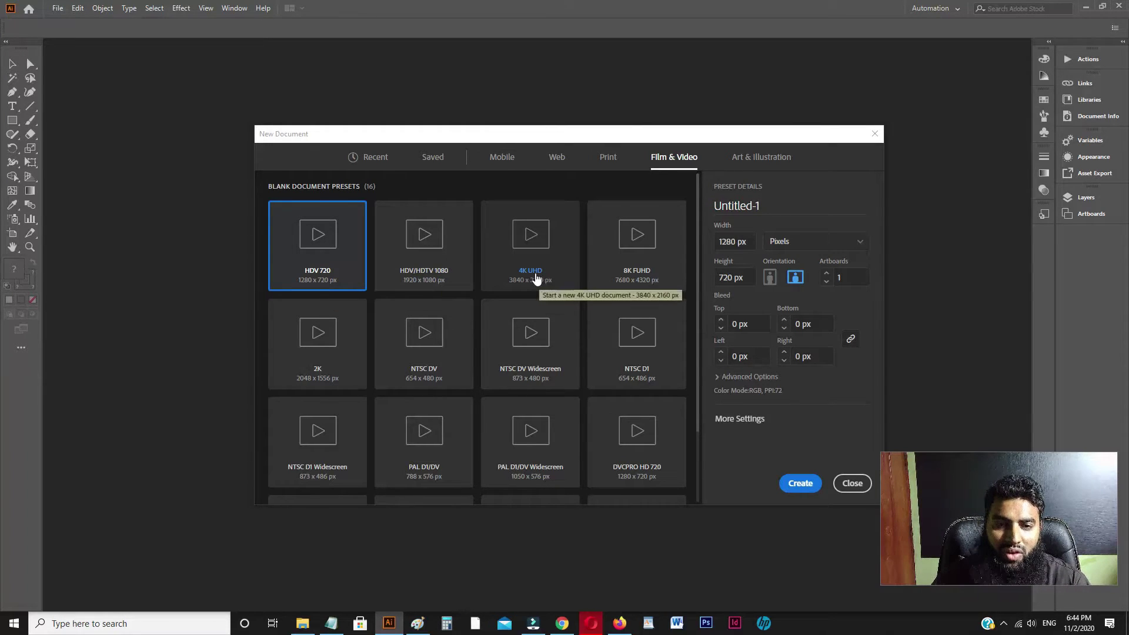
click(738, 158)
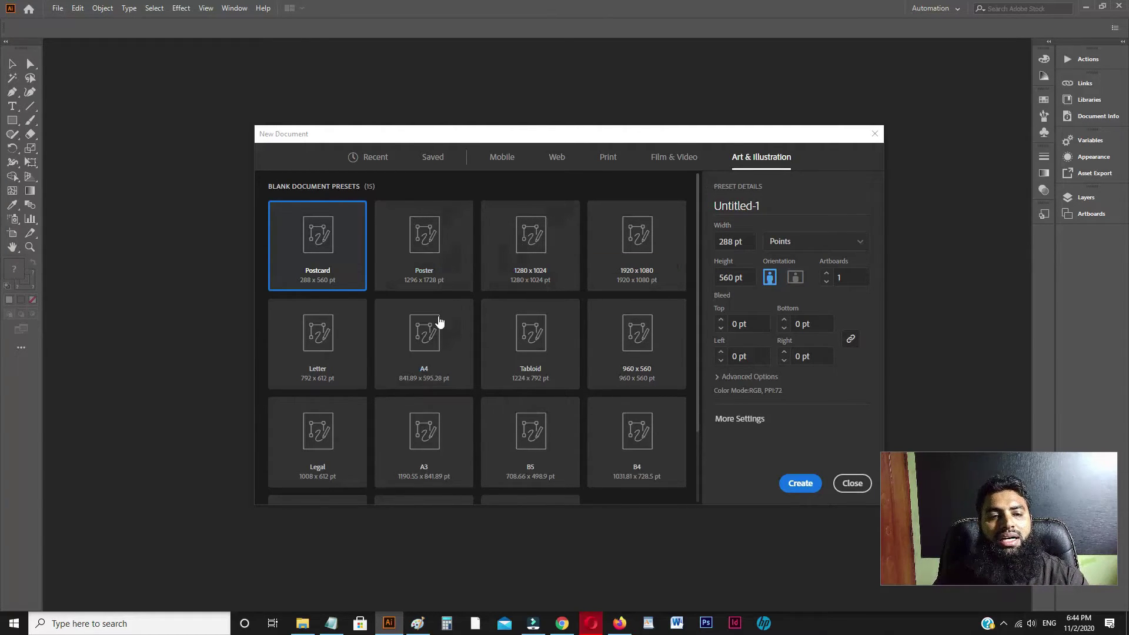
- Choose the A4 preset at 11.693 × 8.268 in, in Inches, with Advanced Options expanded
click(432, 338)
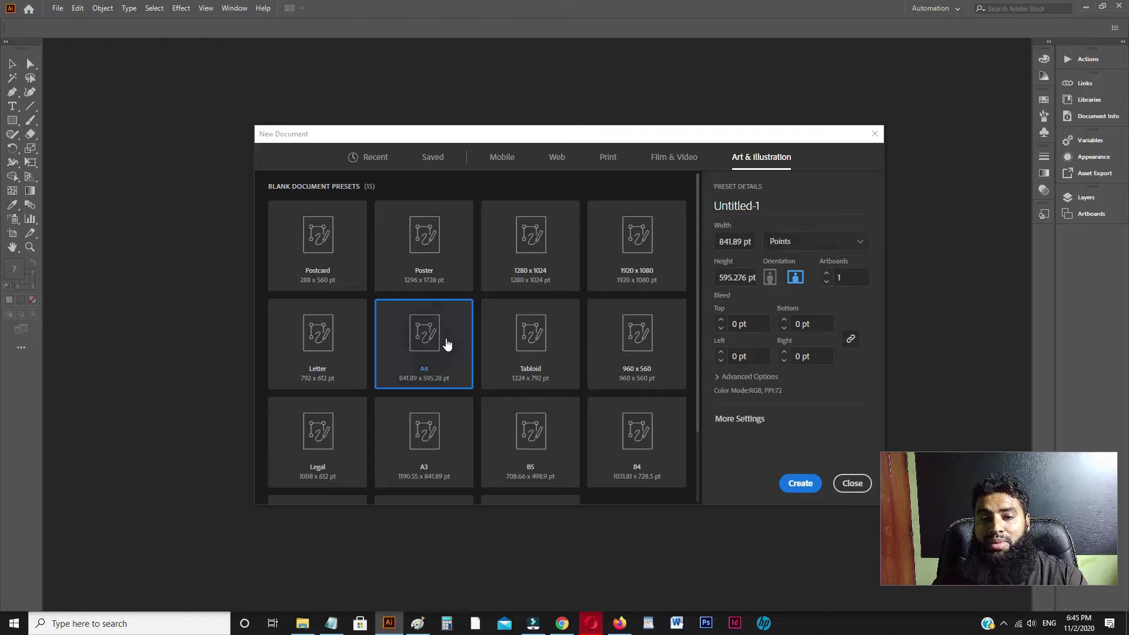
click(809, 242)
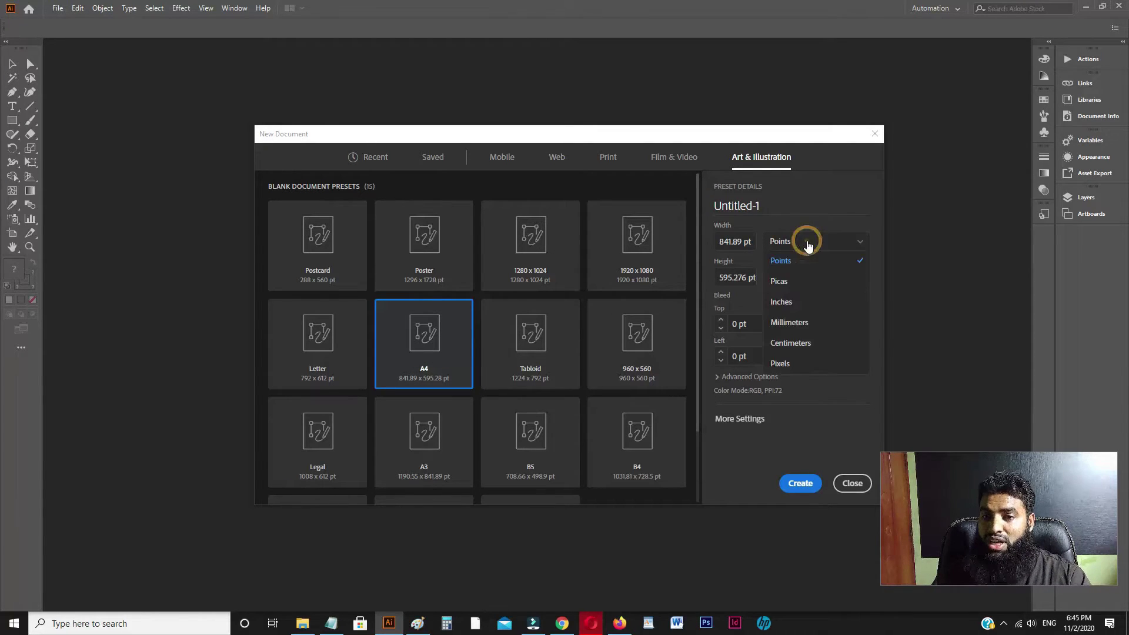
click(784, 303)
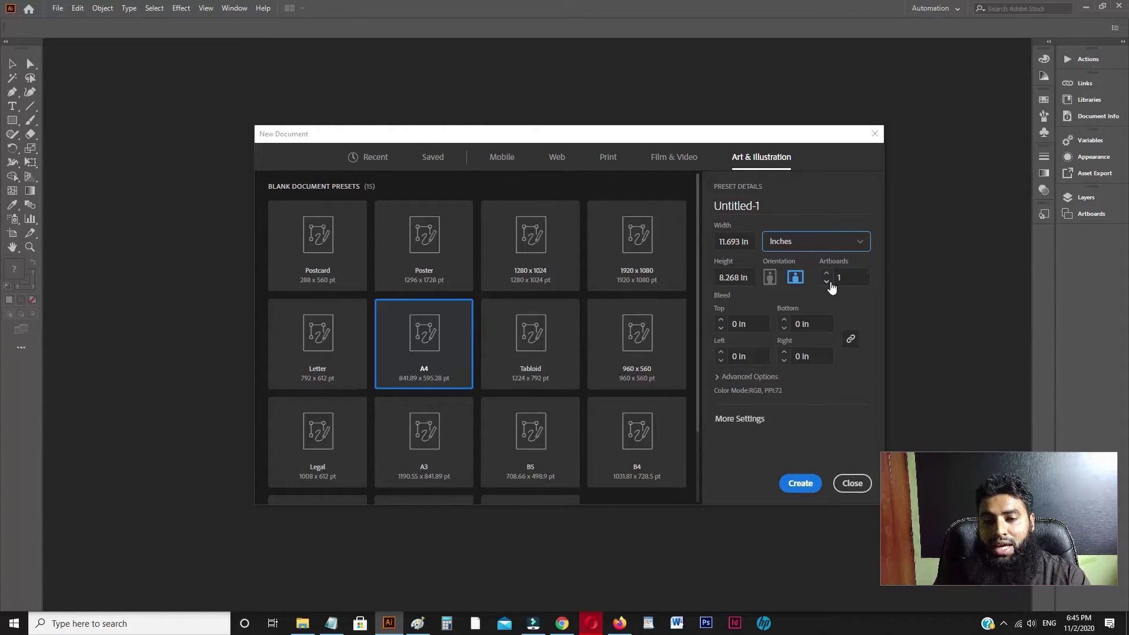
click(721, 377)
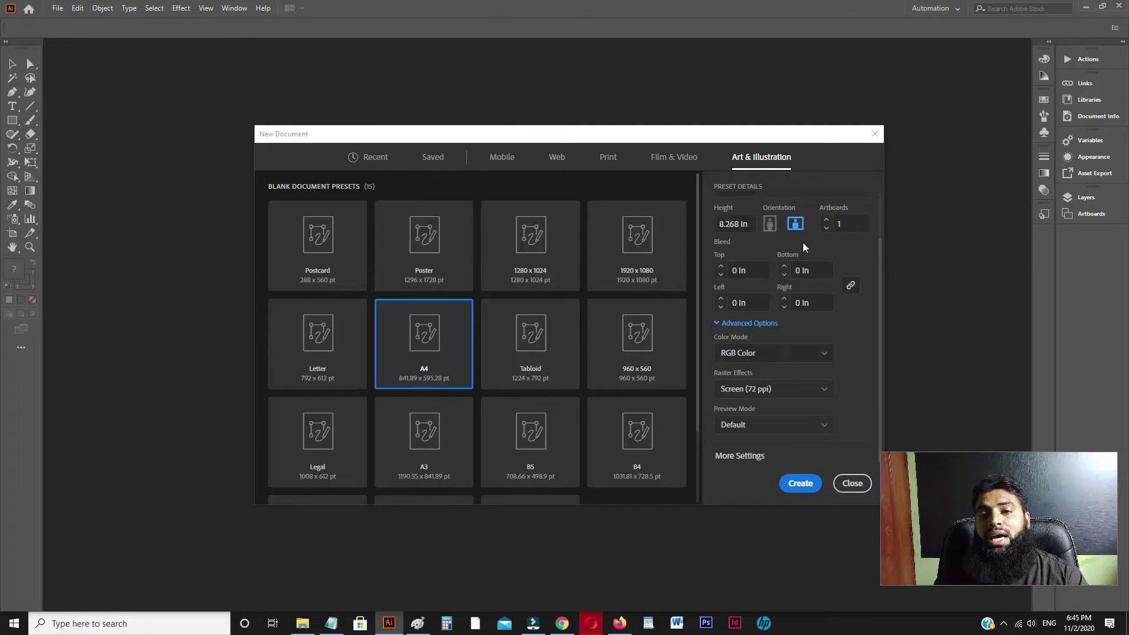
scroll(779, 288, up, 2)
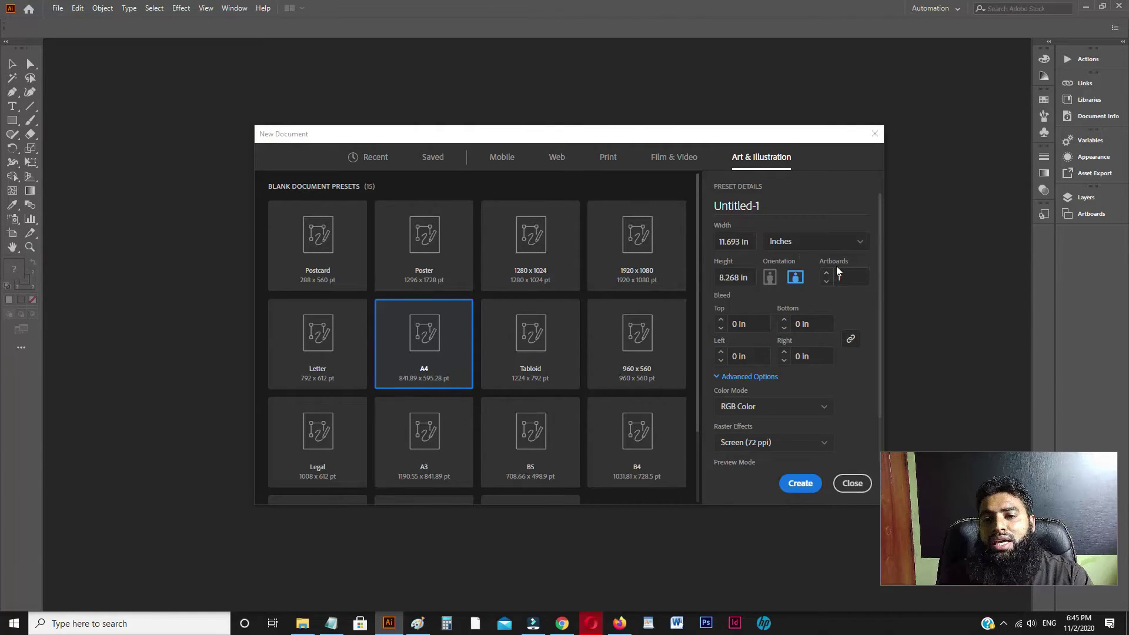
- Choose the Print A4 preset in Inches and expand Advanced Options
click(605, 159)
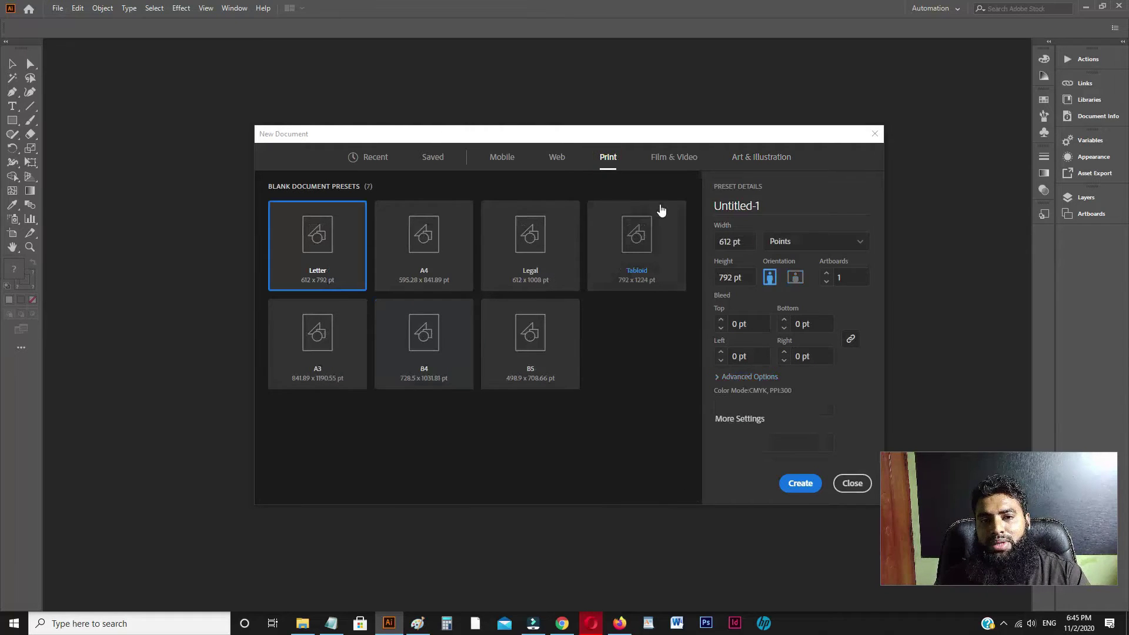
click(439, 246)
click(792, 241)
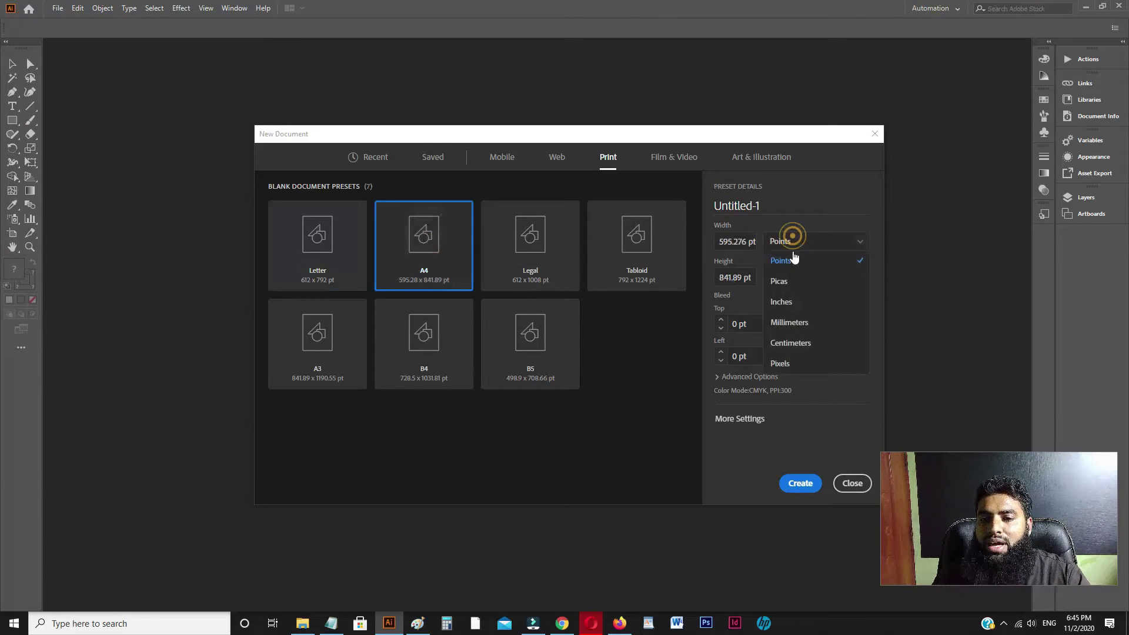
click(784, 302)
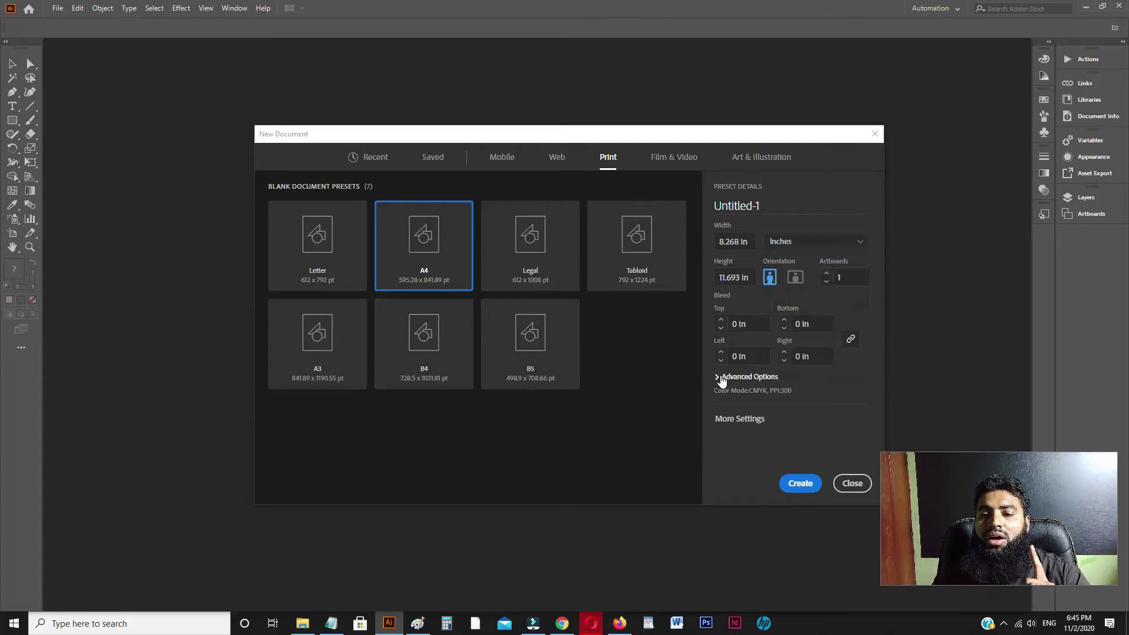
click(751, 376)
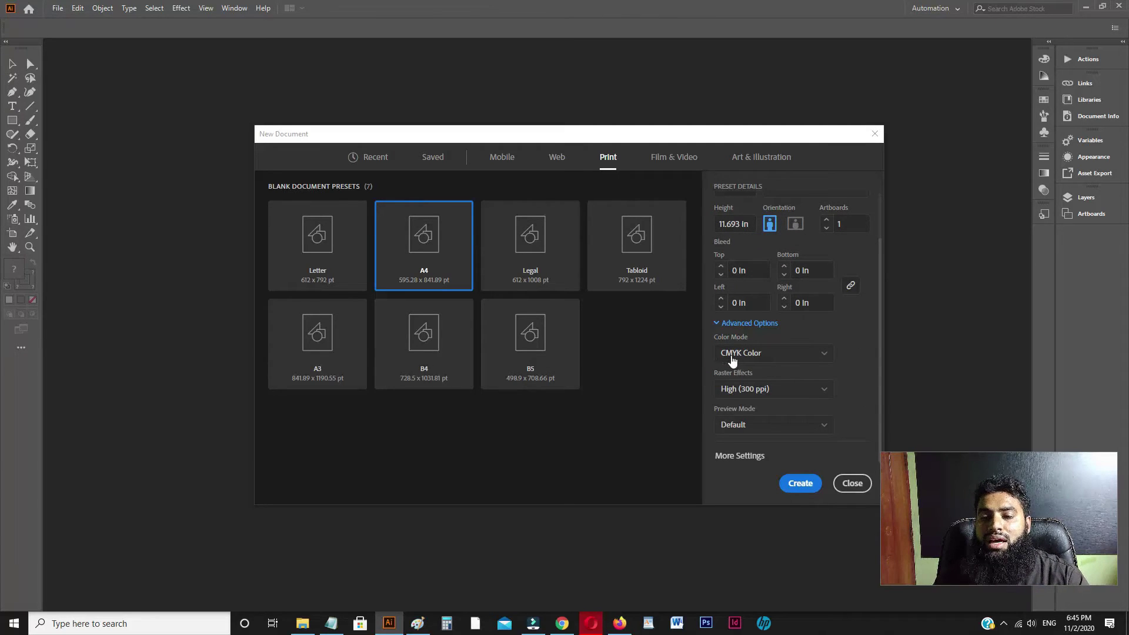
- Keep CMYK Color as the colour mode and go back to Art & Illustration presets
click(758, 355)
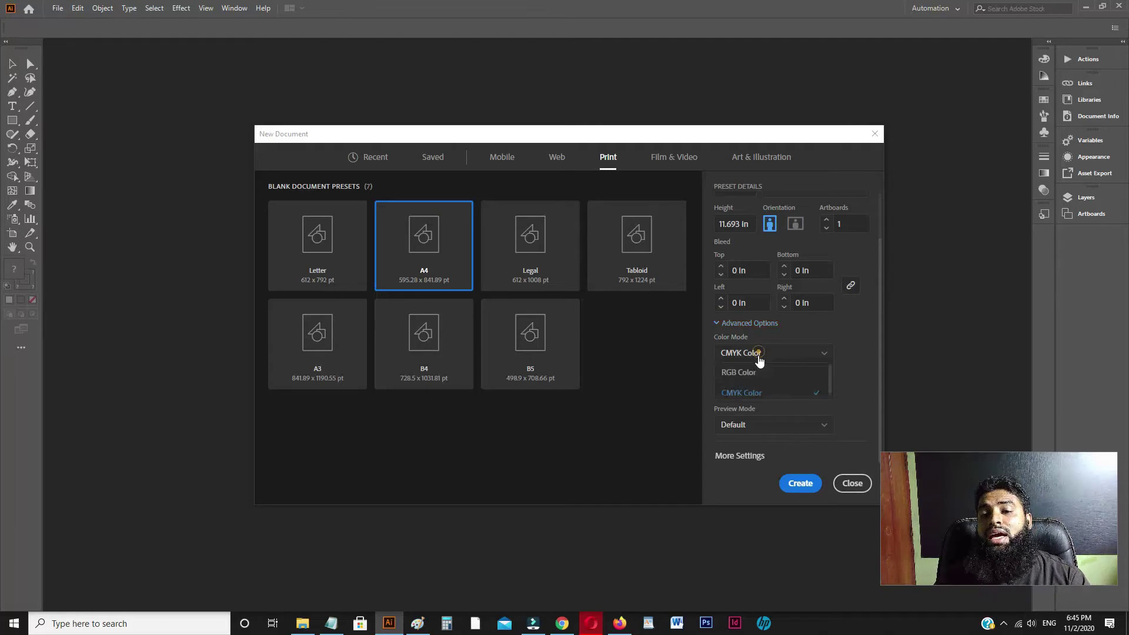
click(758, 354)
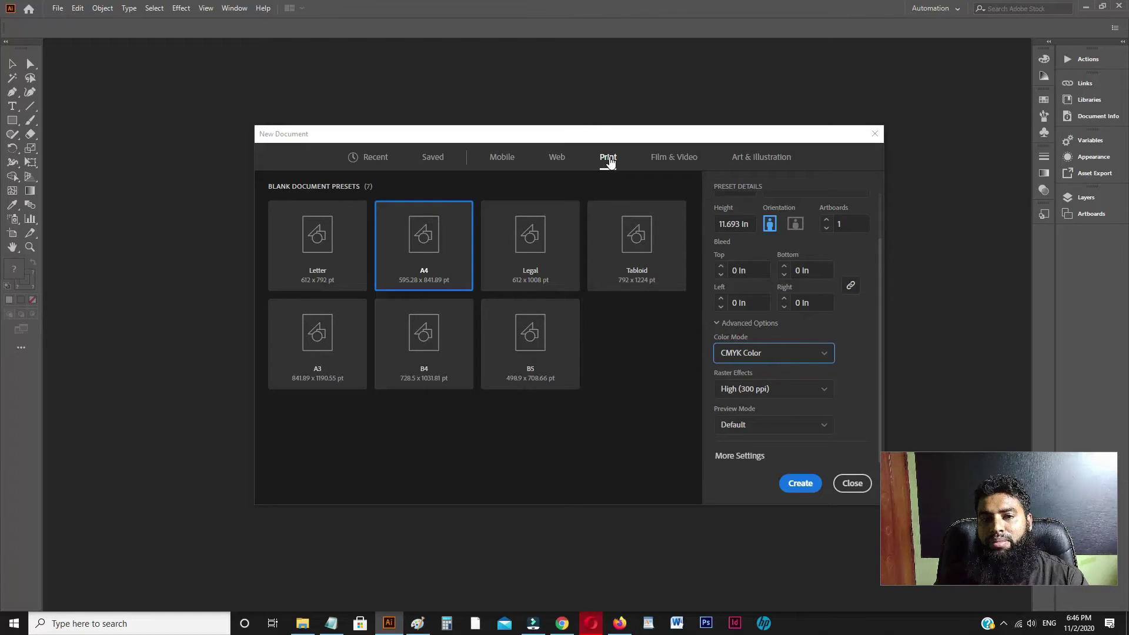
click(751, 158)
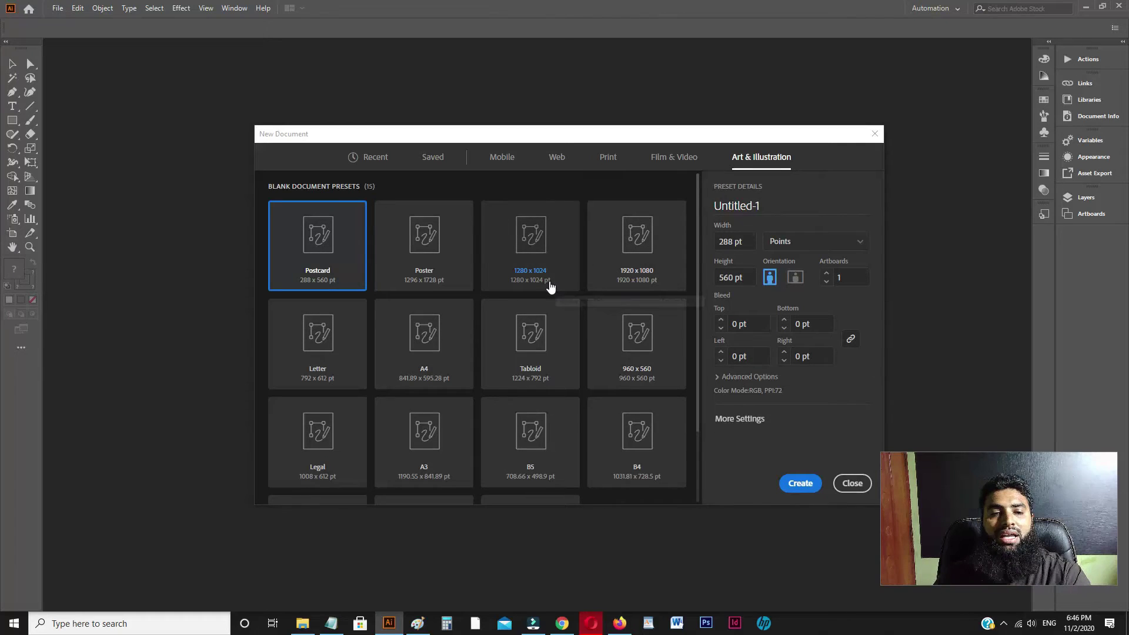
- Create Untitled-1 from the A4 preset in Inches with 1 artboard
click(432, 341)
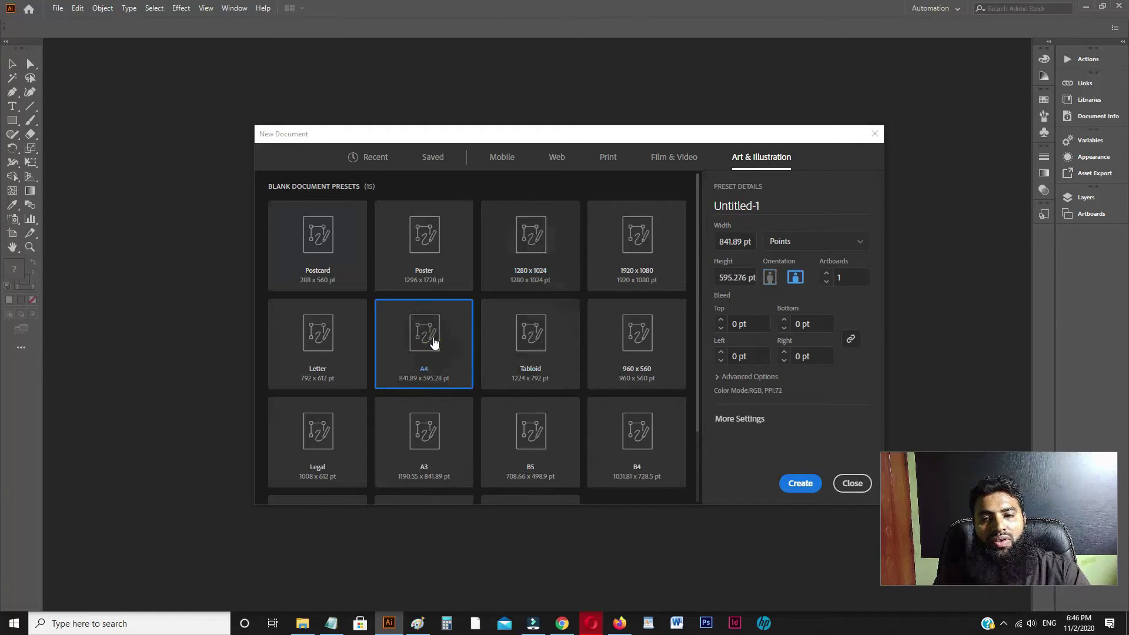
click(807, 246)
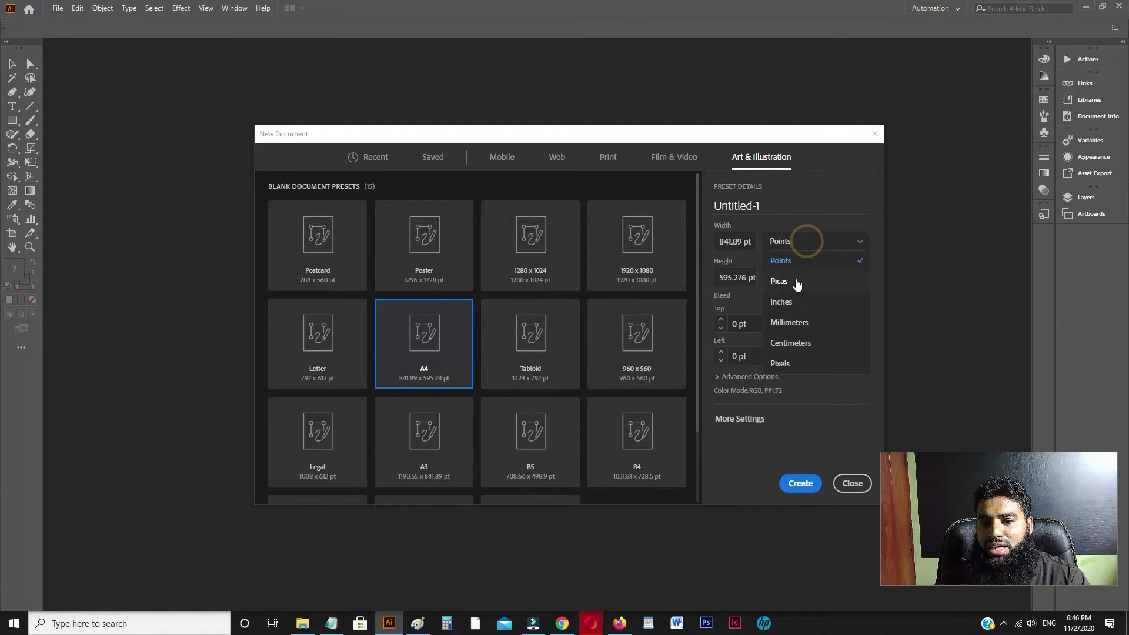
click(782, 300)
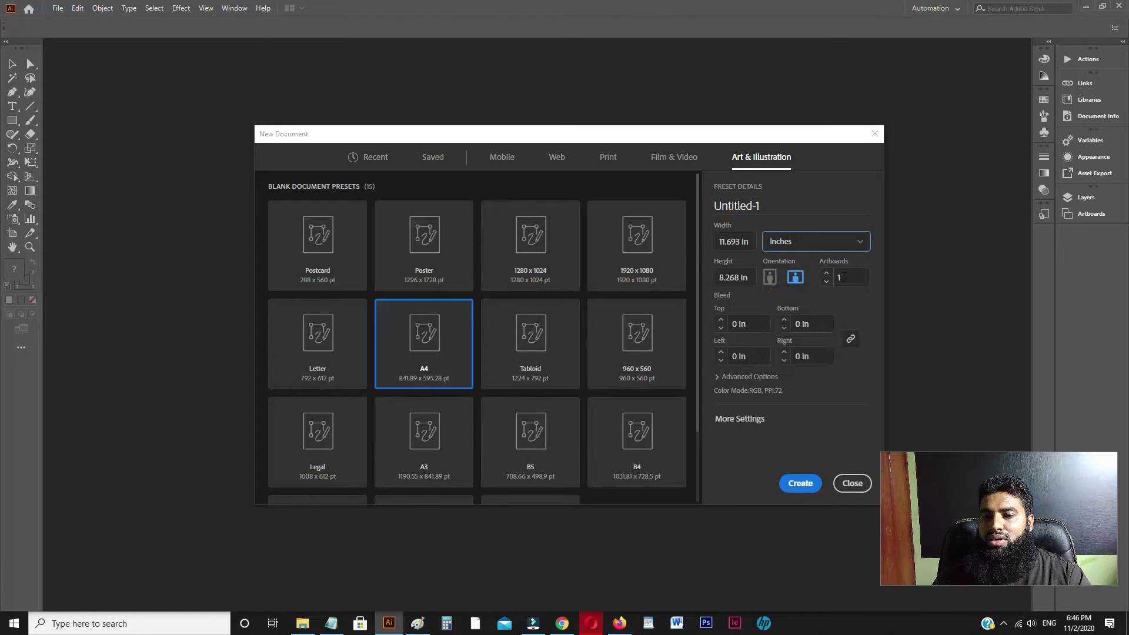
click(842, 276)
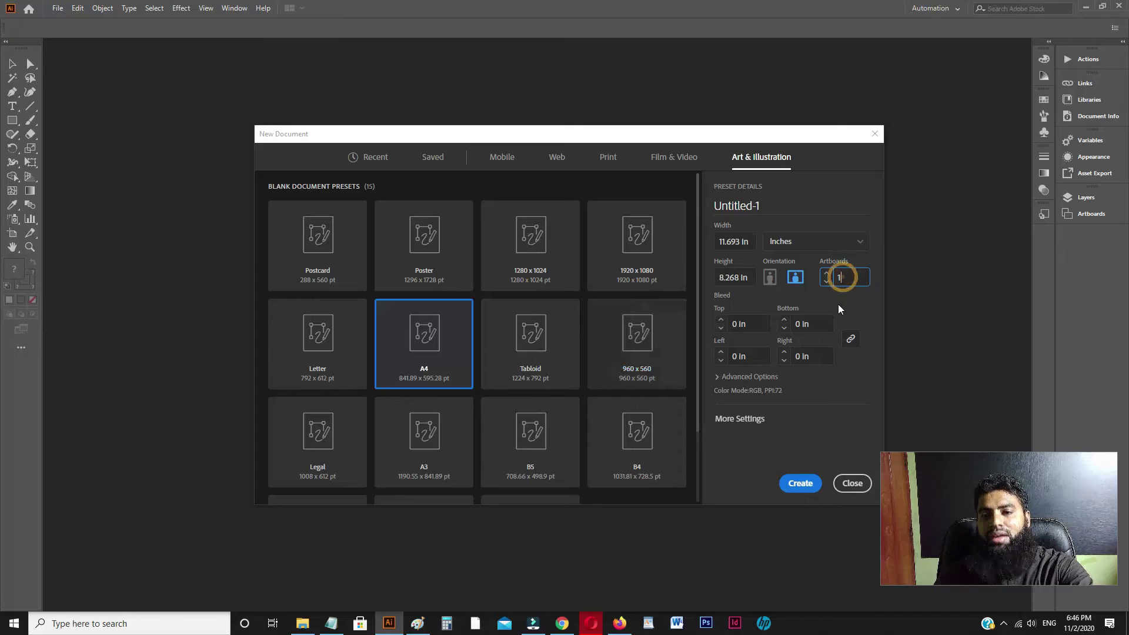
click(803, 486)
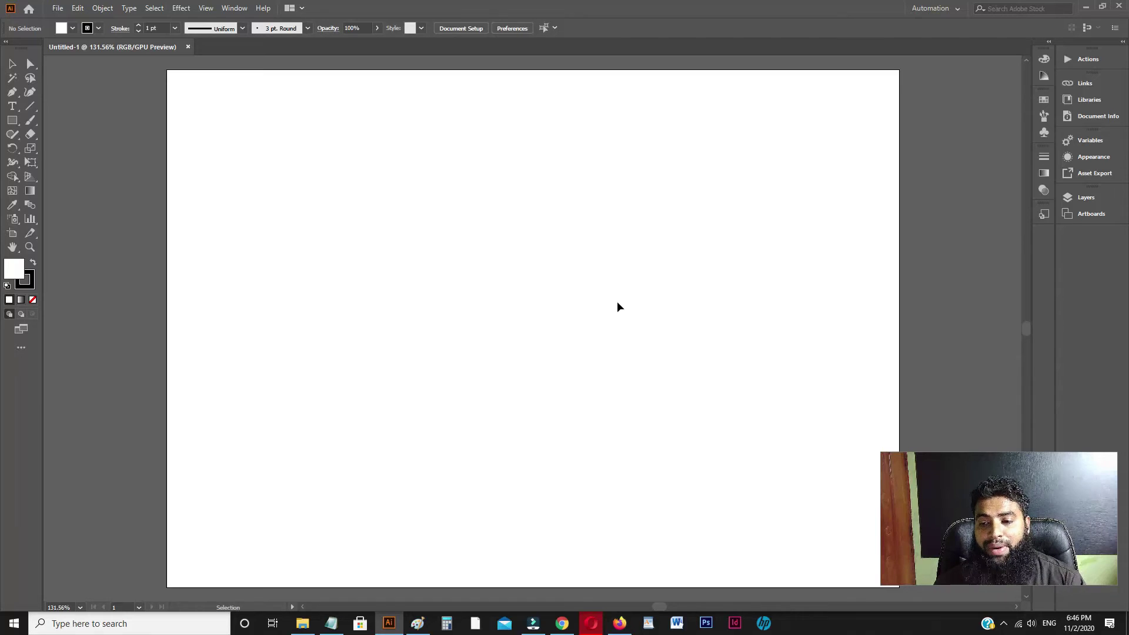
key(z)
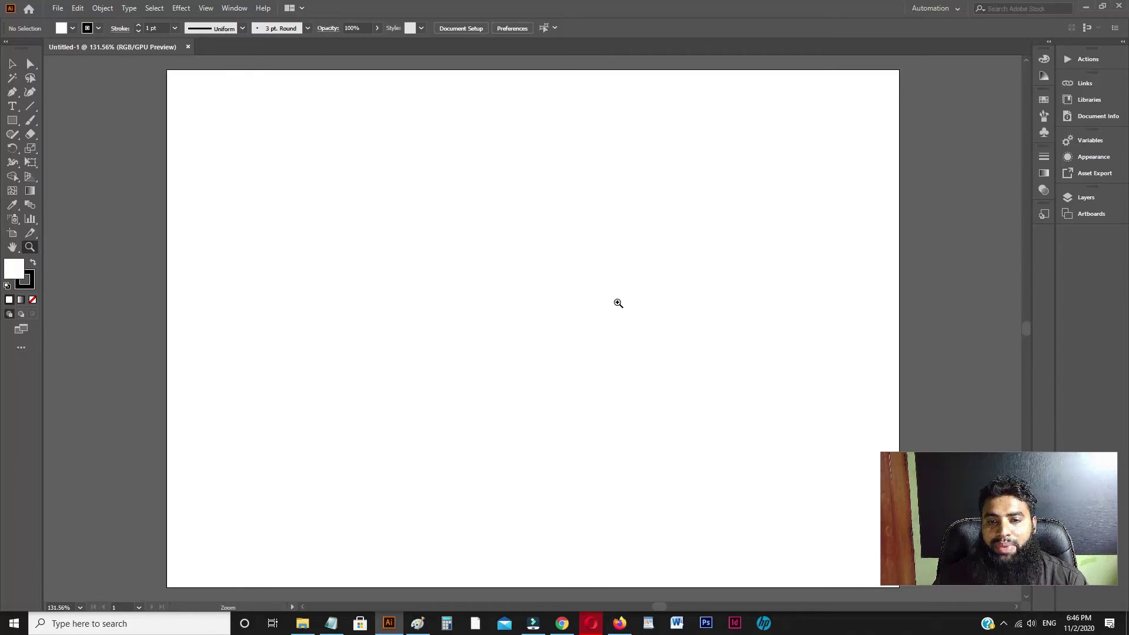
click(578, 299)
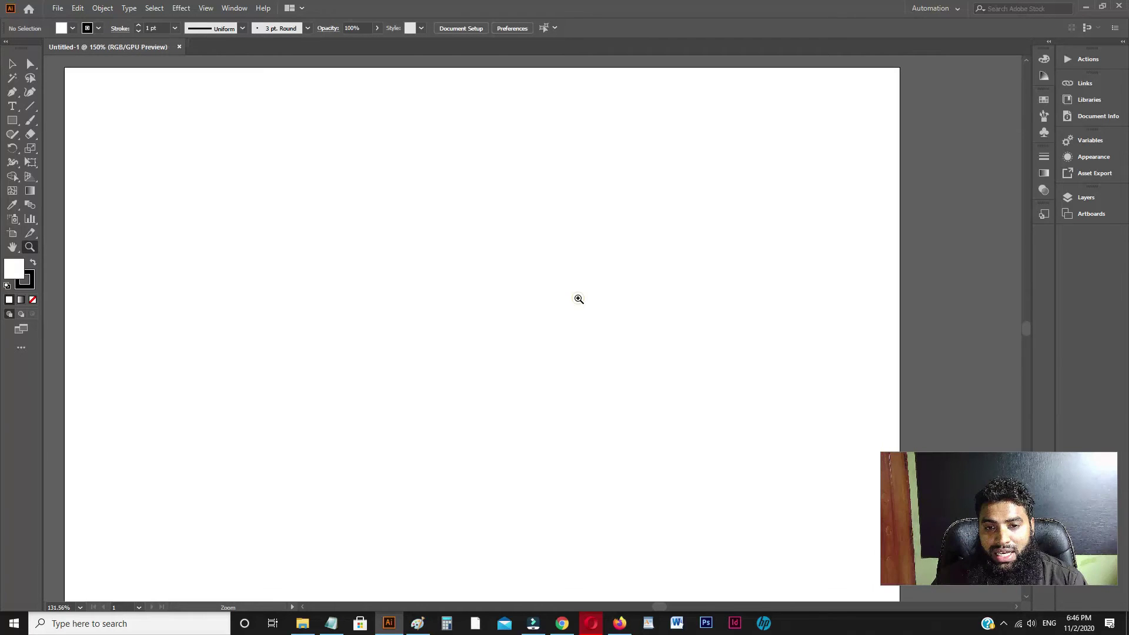
click(579, 298)
click(578, 299)
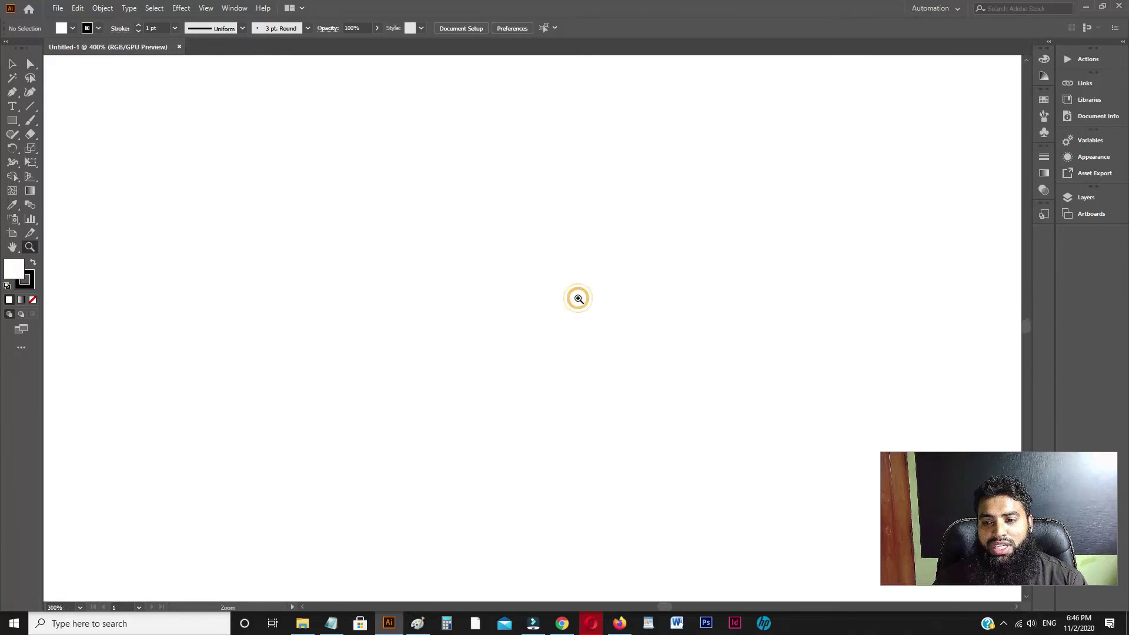
click(579, 298)
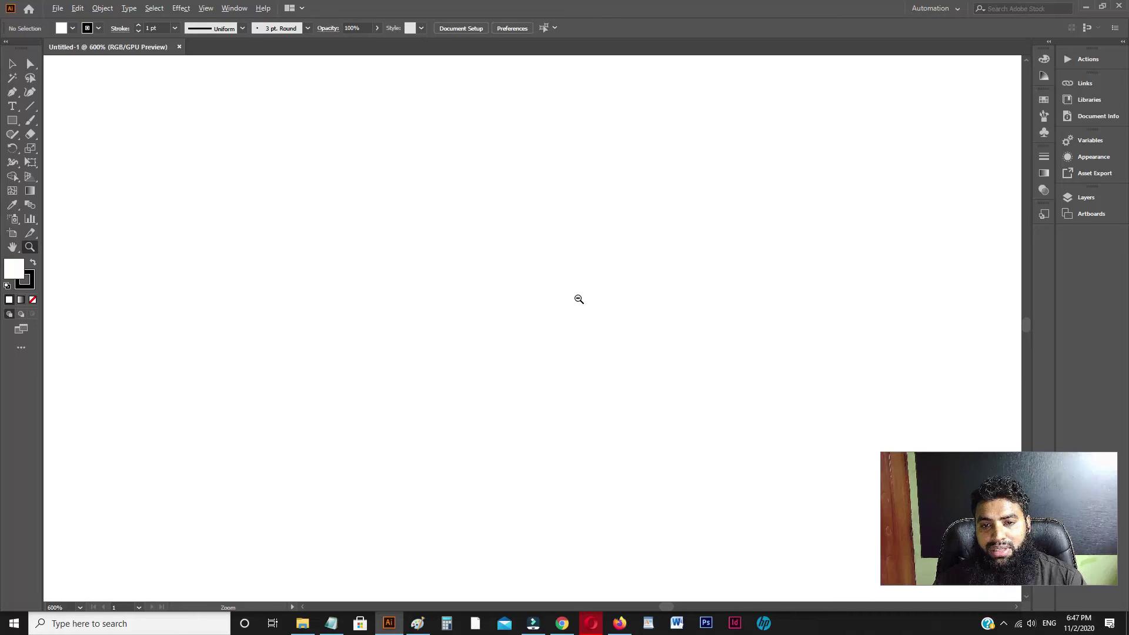
alt+click(578, 299)
alt+click(578, 299)
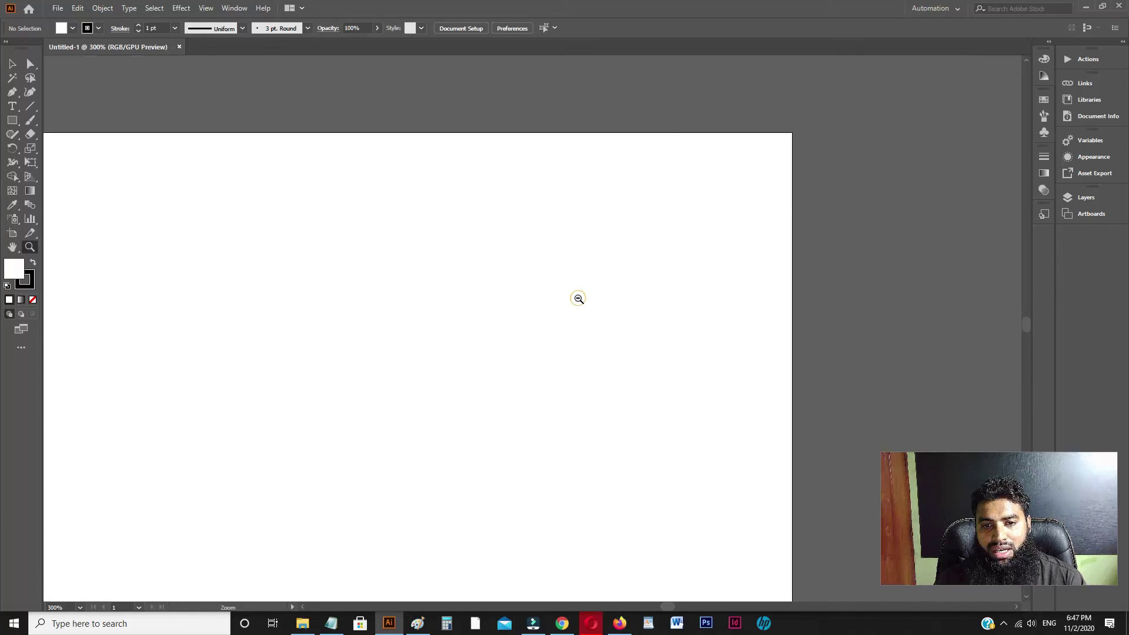
alt+click(578, 298)
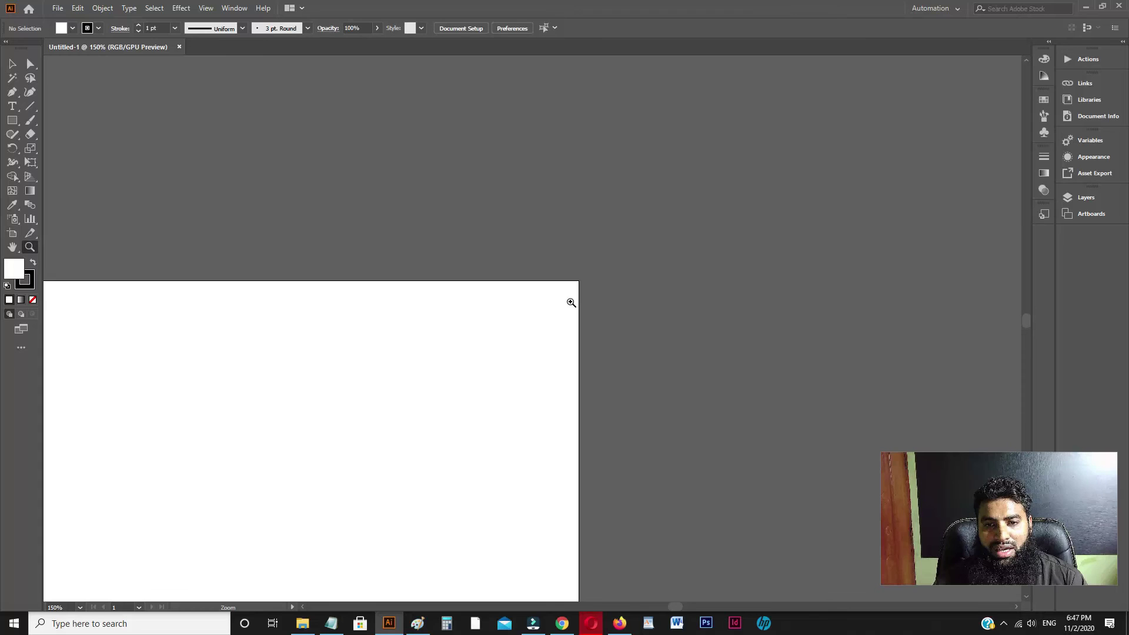
alt+click(473, 331)
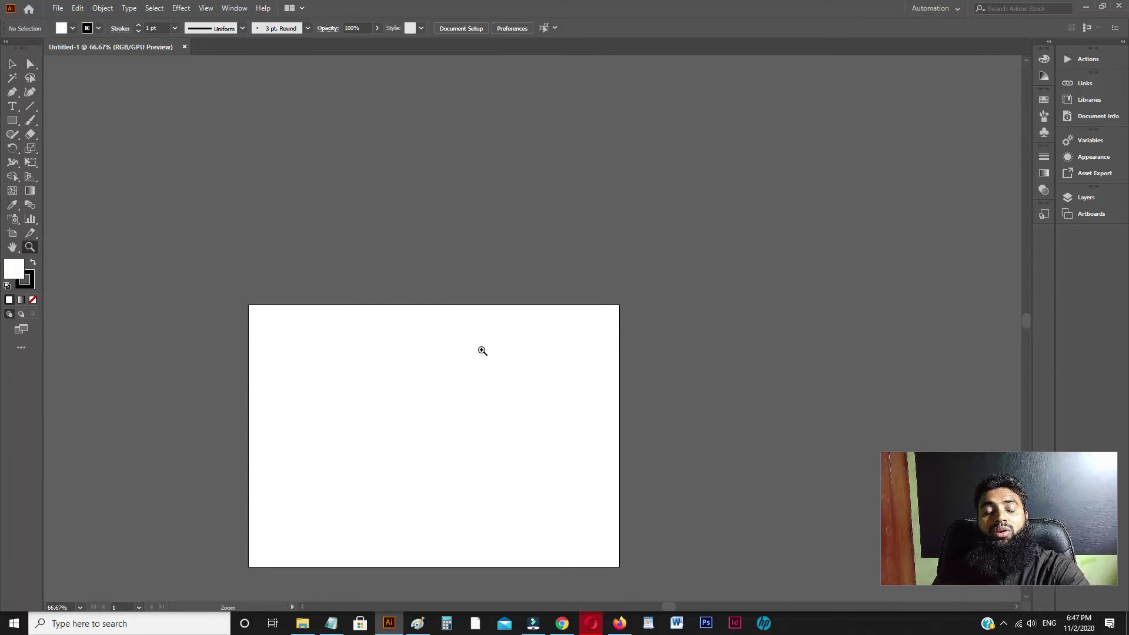
- Pan the artboard to the centre, then start another new document with Ctrl+N
key(space)
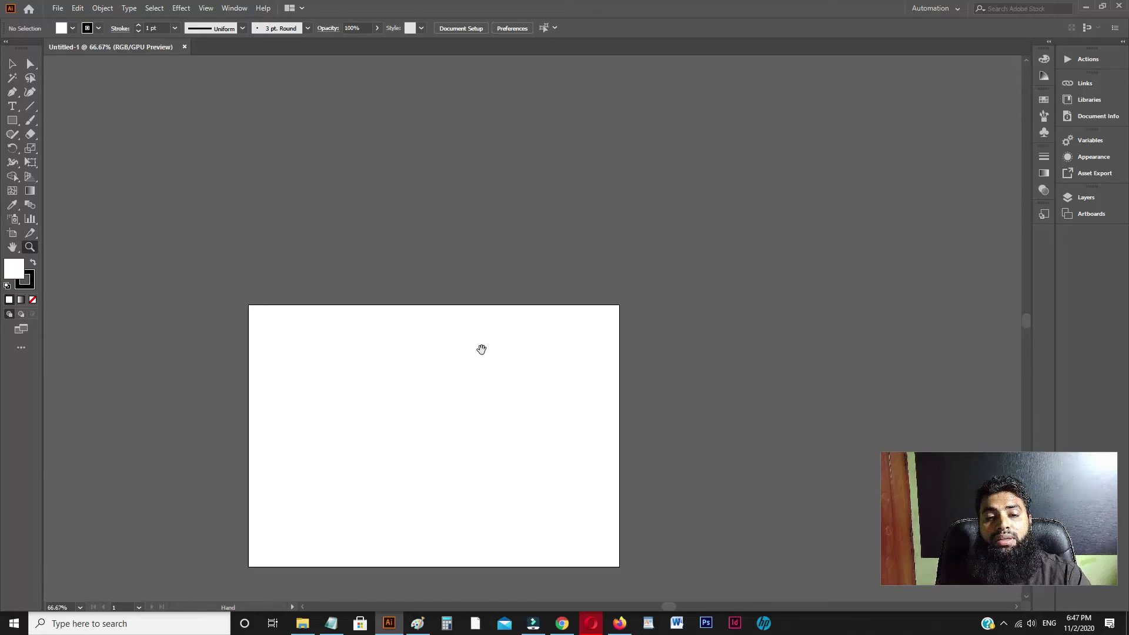
mouse_move(481, 351)
mouse_down()
mouse_move(524, 259)
mouse_move(589, 362)
mouse_move(510, 286)
mouse_move(574, 335)
mouse_move(504, 179)
mouse_move(559, 249)
mouse_move(625, 156)
mouse_move(572, 214)
mouse_move(580, 223)
mouse_up()
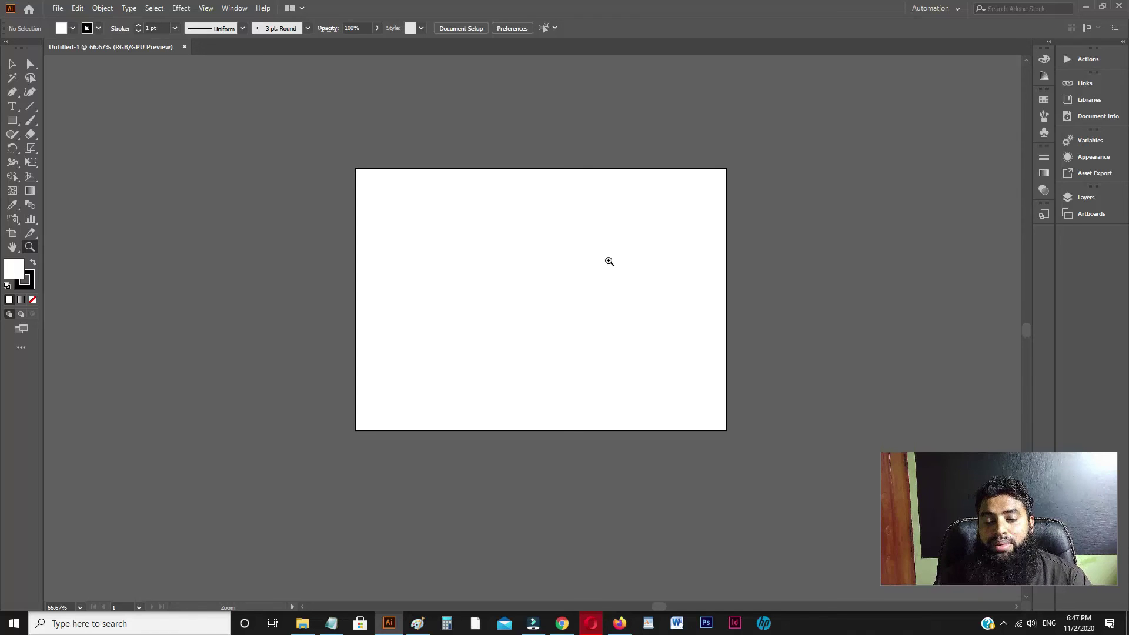
click(60, 11)
click(469, 119)
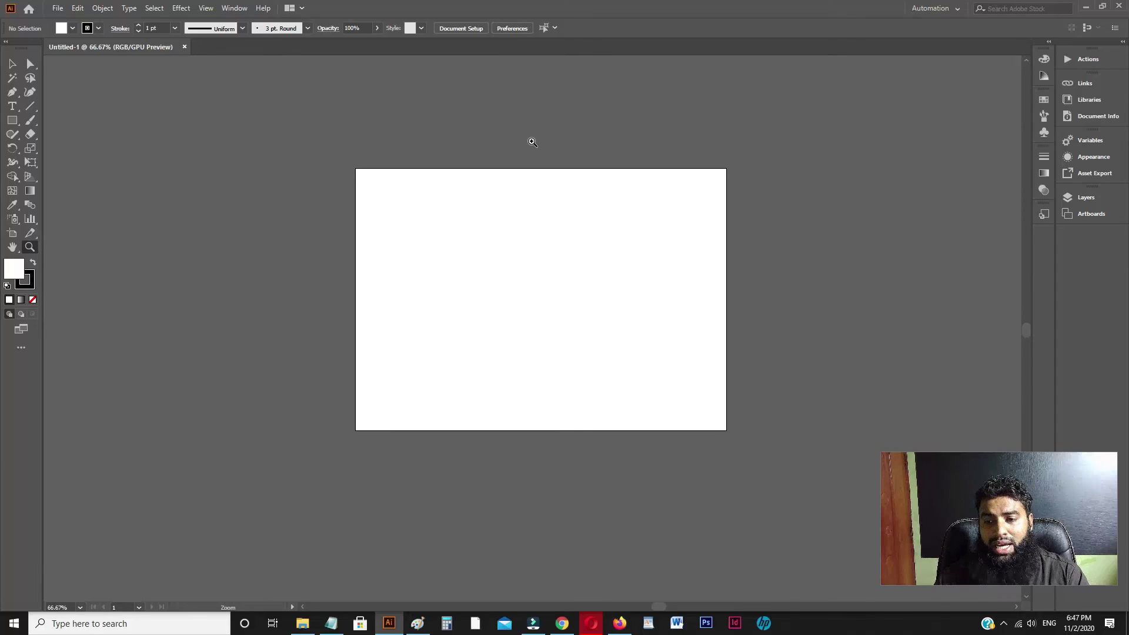
key(ctrl+n)
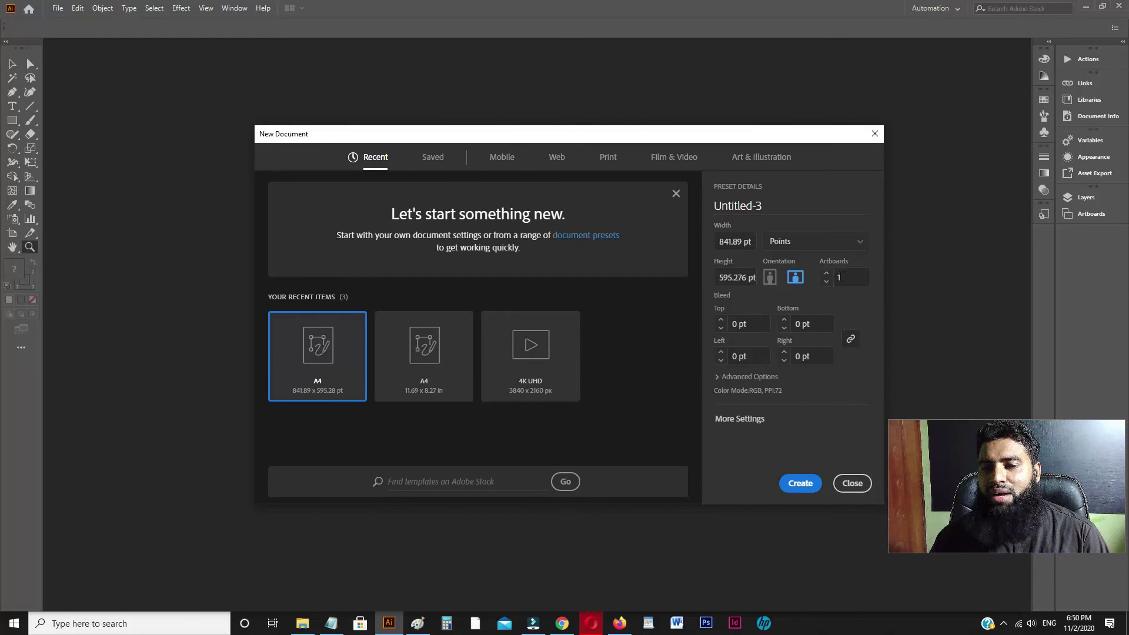
- Create an Art & Illustration A4 document with 4 artboards
click(752, 159)
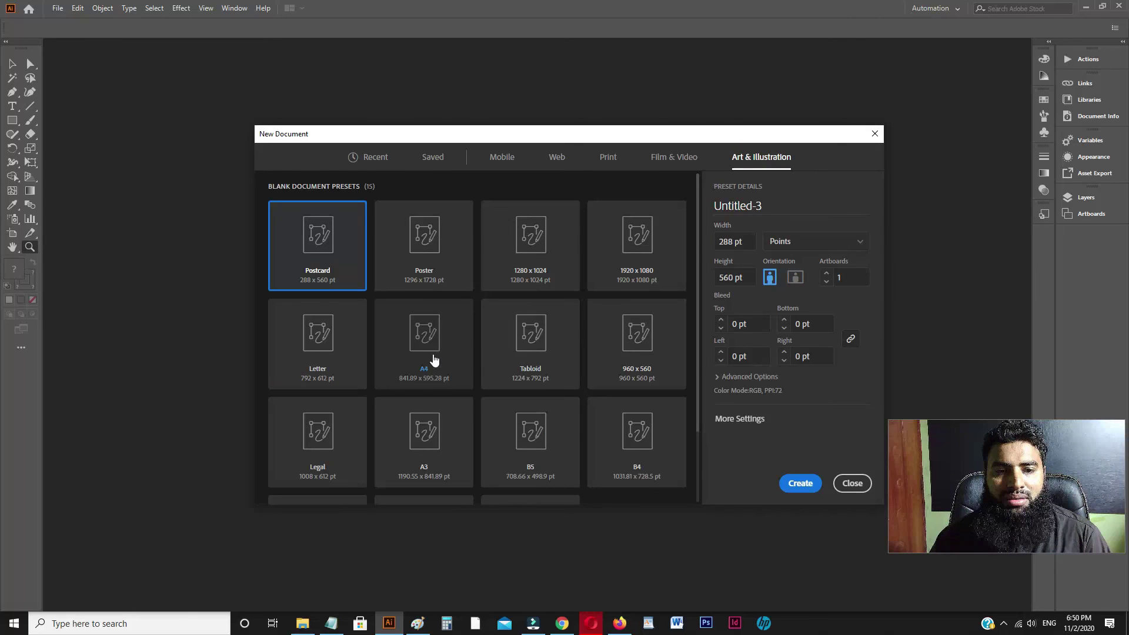
click(434, 356)
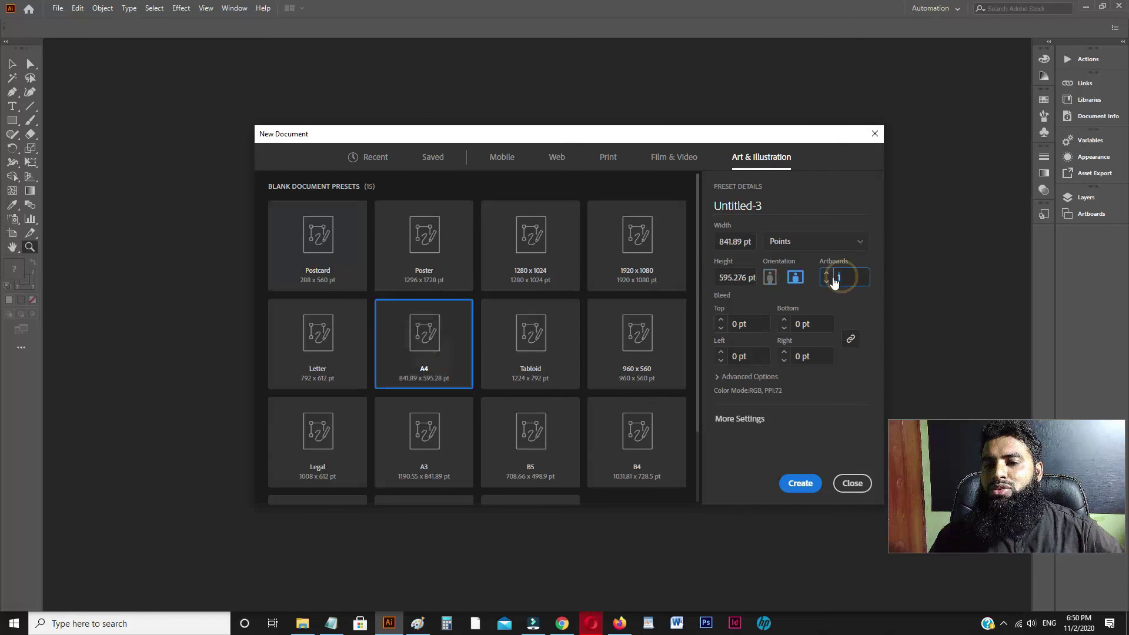
click(826, 273)
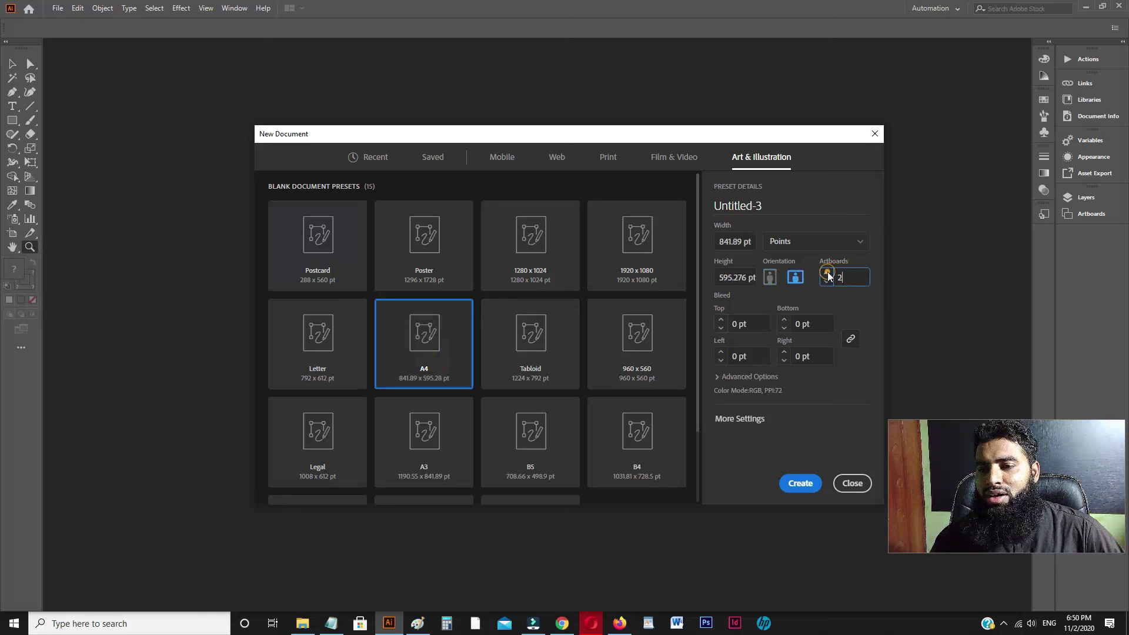
click(827, 273)
click(848, 297)
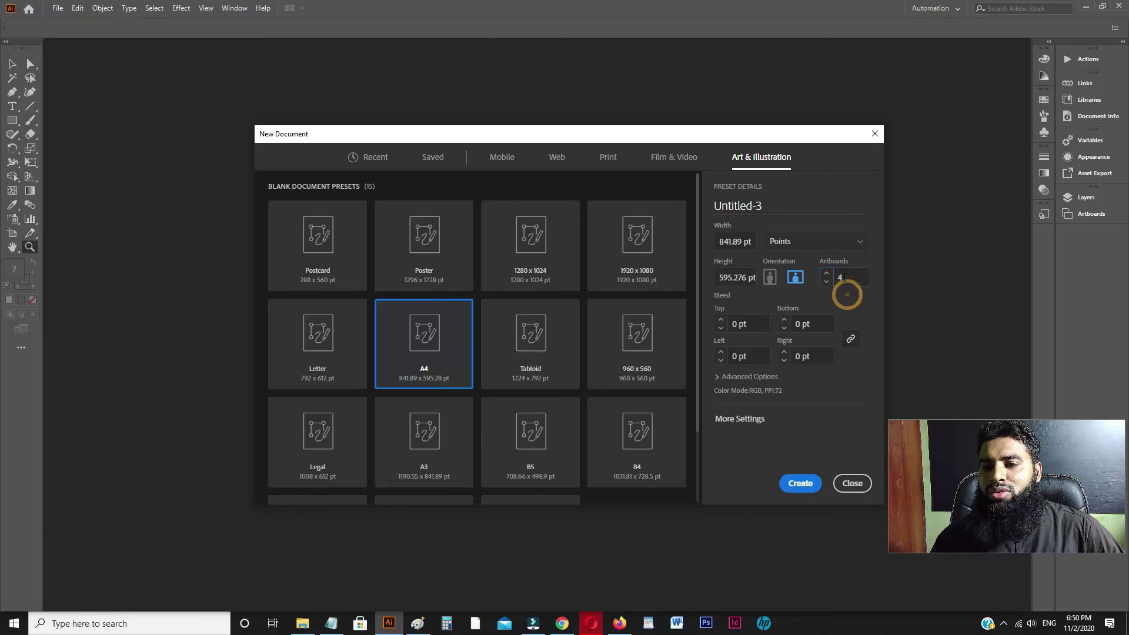
click(807, 485)
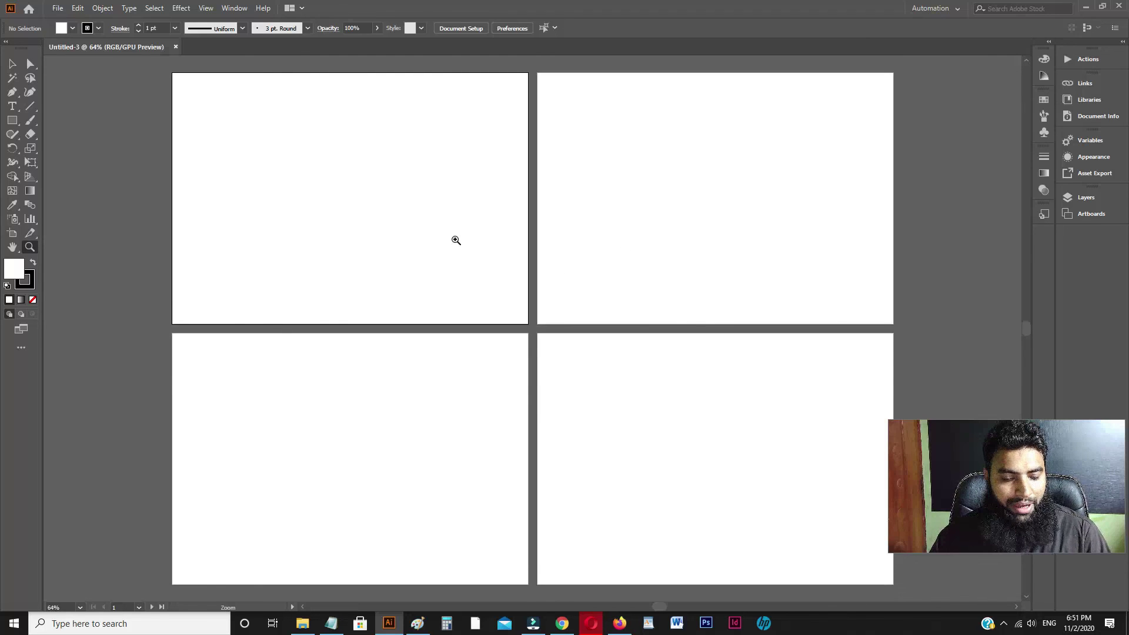
drag(527, 237, 507, 261)
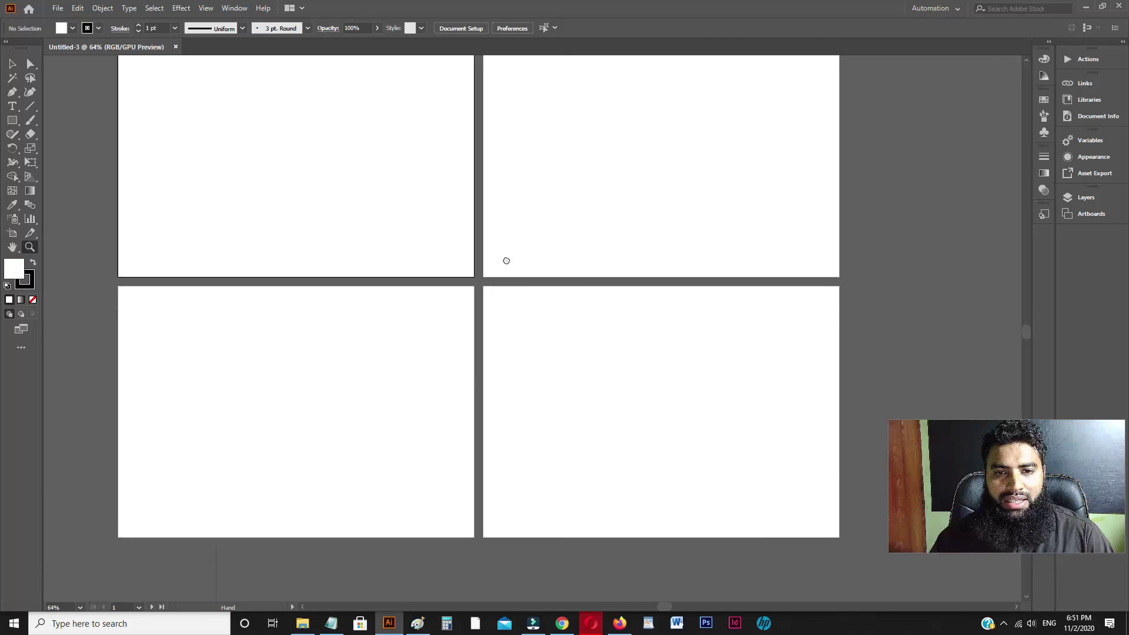
scroll(506, 260, up, 2)
mouse_move(372, 215)
mouse_down()
mouse_move(420, 257)
mouse_move(363, 219)
mouse_move(401, 235)
mouse_up()
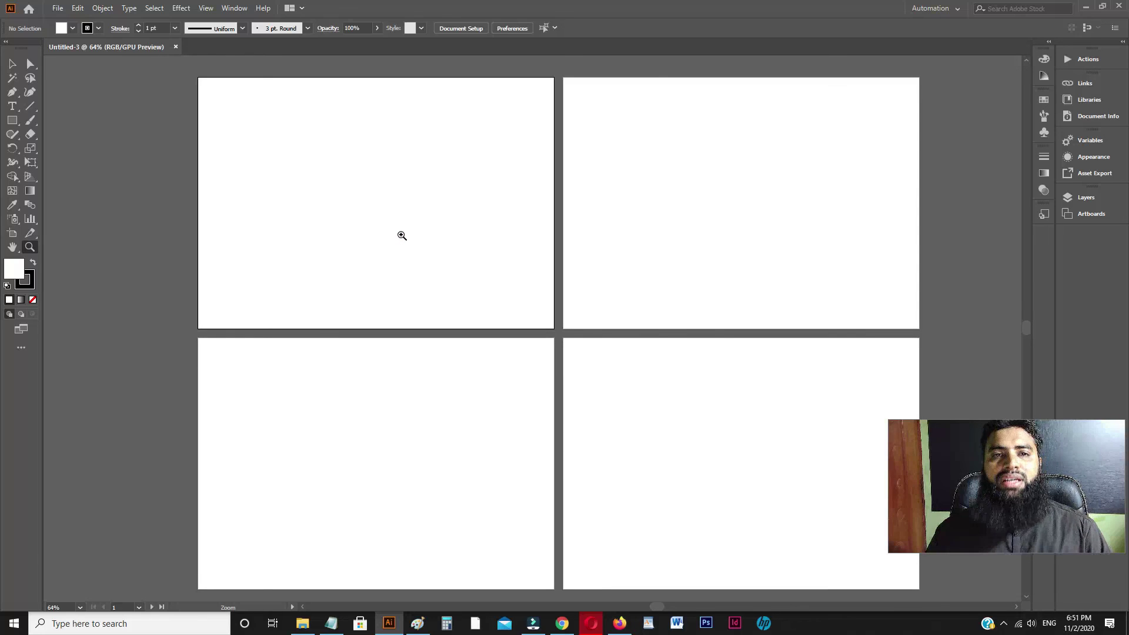